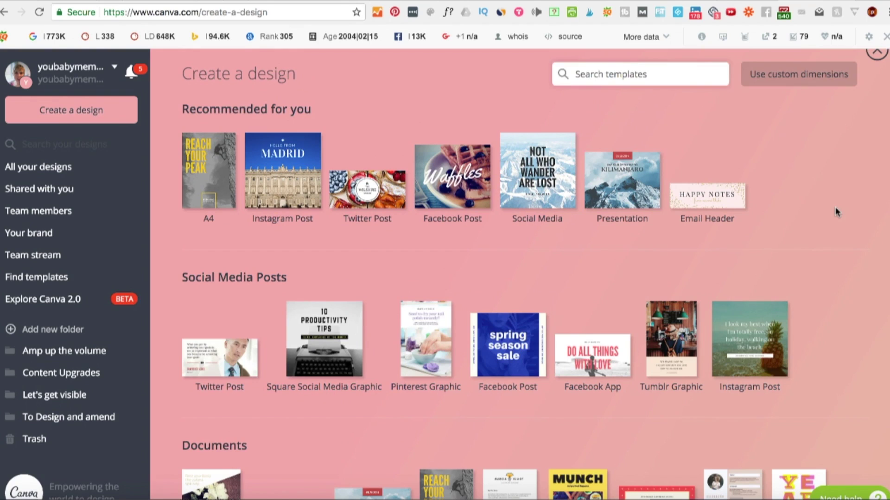
Browse the available design types and start a new YouTube Thumbnail design.
{"action": "scroll", "coordinate": [835, 207], "scroll_direction": "down", "scroll_amount": 7}
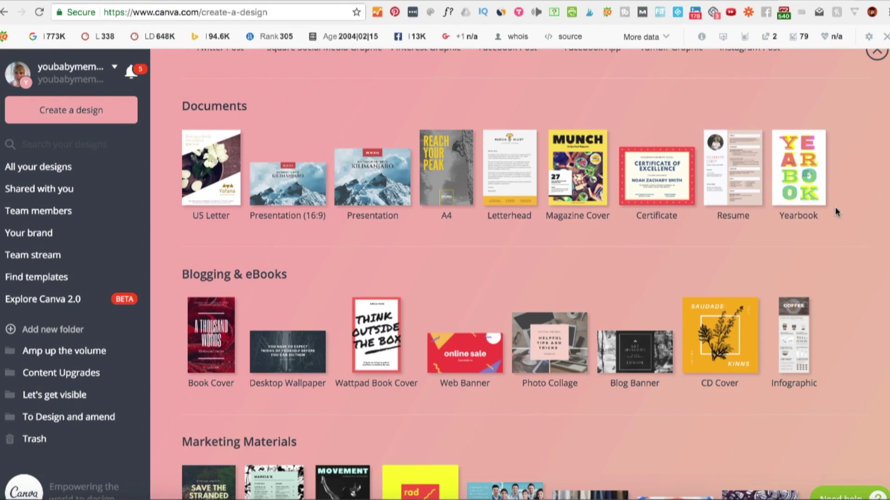
{"action": "scroll", "coordinate": [835, 206], "scroll_direction": "down", "scroll_amount": 4}
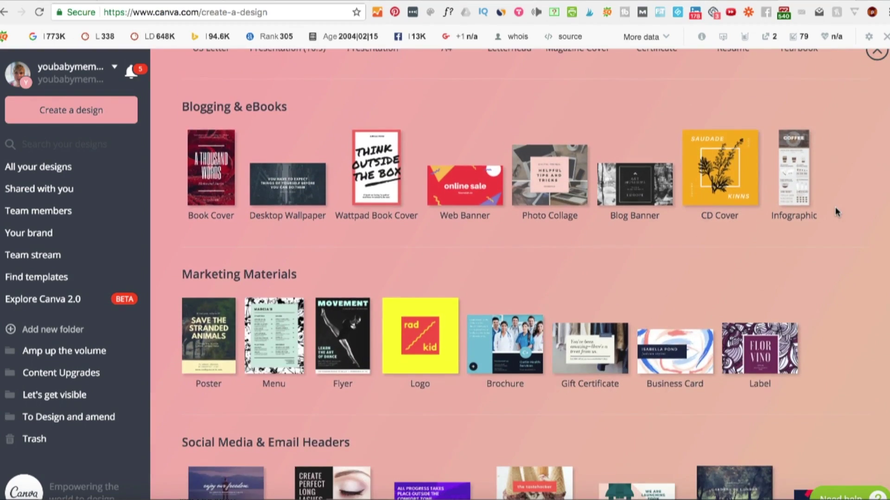
{"action": "scroll", "coordinate": [835, 206], "scroll_direction": "up", "scroll_amount": 8}
{"action": "scroll", "coordinate": [835, 211], "scroll_direction": "up", "scroll_amount": 5}
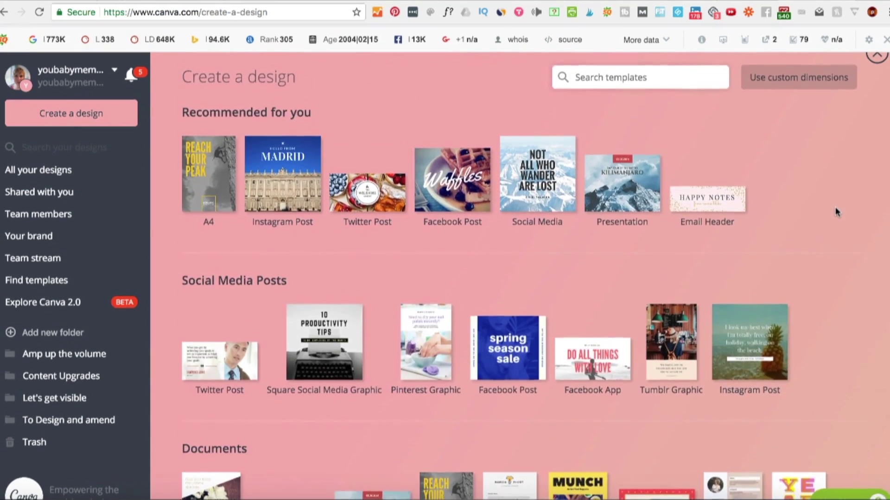
{"action": "scroll", "coordinate": [835, 212], "scroll_direction": "down", "scroll_amount": 3}
{"action": "scroll", "coordinate": [834, 211], "scroll_direction": "down", "scroll_amount": 15}
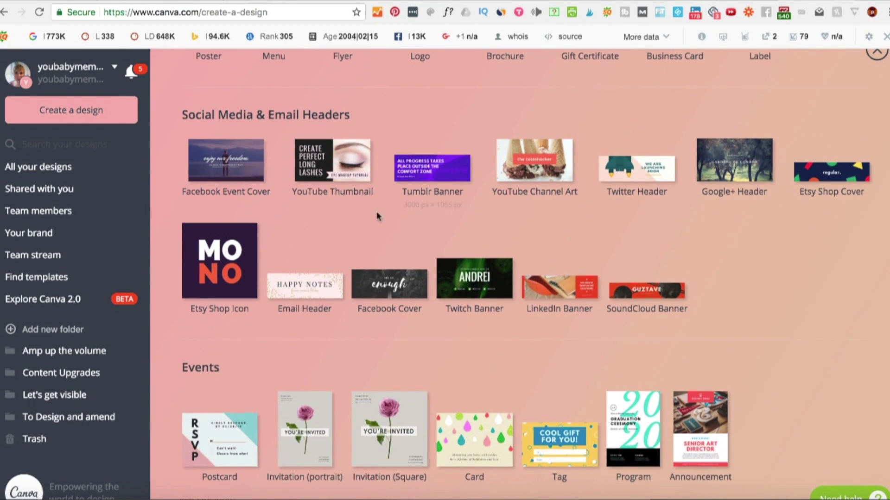
{"action": "scroll", "coordinate": [343, 121], "scroll_direction": "up", "scroll_amount": 4}
{"action": "scroll", "coordinate": [343, 121], "scroll_direction": "up", "scroll_amount": 12}
{"action": "scroll", "coordinate": [343, 122], "scroll_direction": "down", "scroll_amount": 10}
{"action": "scroll", "coordinate": [343, 126], "scroll_direction": "down", "scroll_amount": 5}
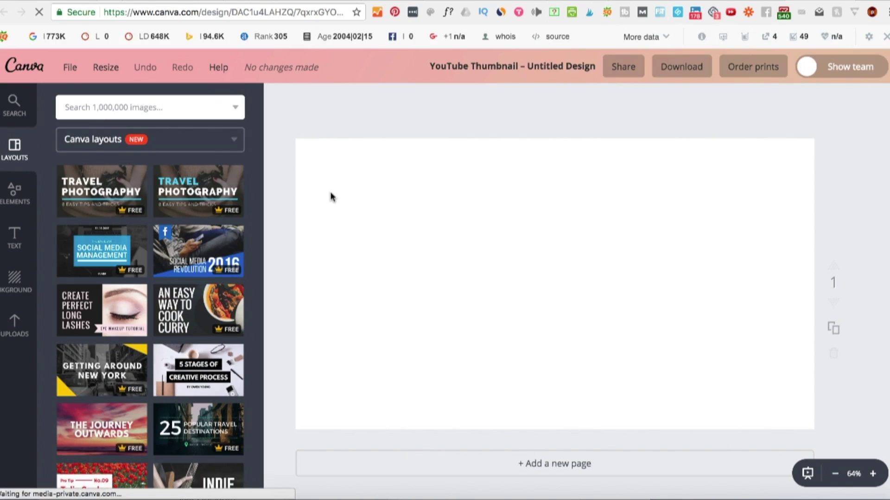
Add the uploaded cut-out photo of the woman in the striped jumper, enlarge it slightly and move it to the canvas's right half.
{"action": "left_click", "coordinate": [15, 326]}
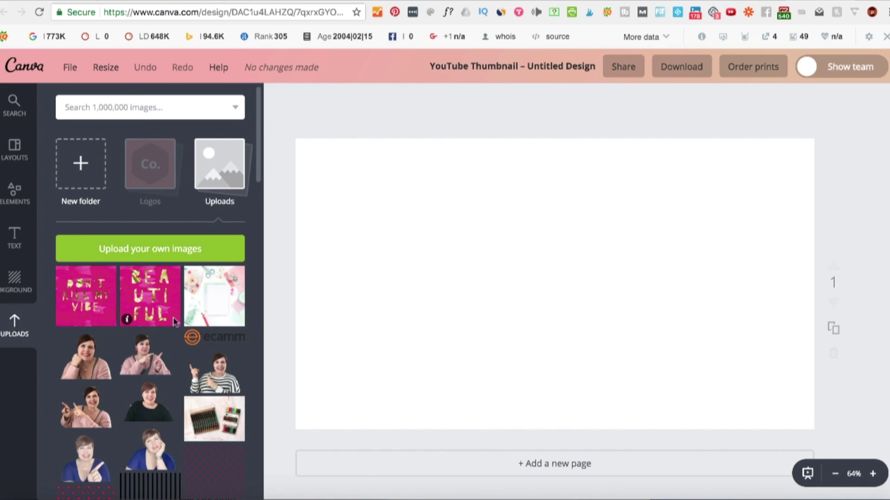
{"action": "left_click", "coordinate": [211, 387]}
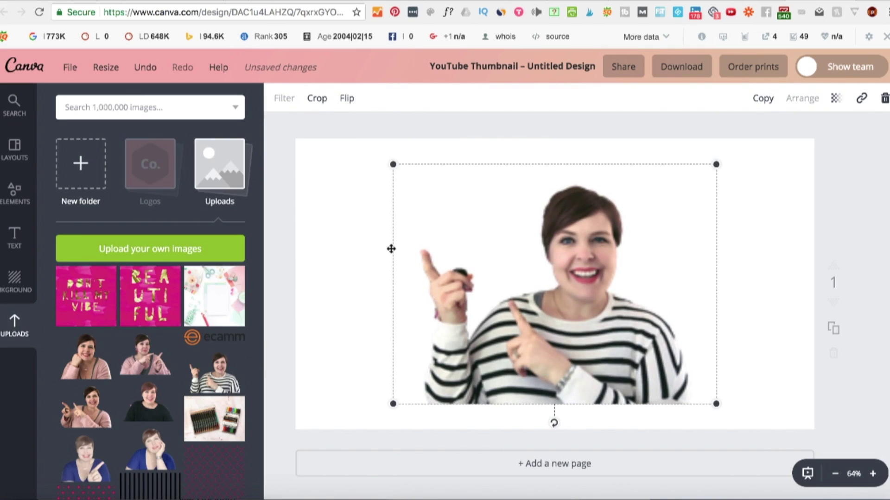
{"action": "left_click_drag", "start_coordinate": [391, 165], "coordinate": [387, 158]}
{"action": "left_click_drag", "start_coordinate": [520, 261], "coordinate": [608, 266]}
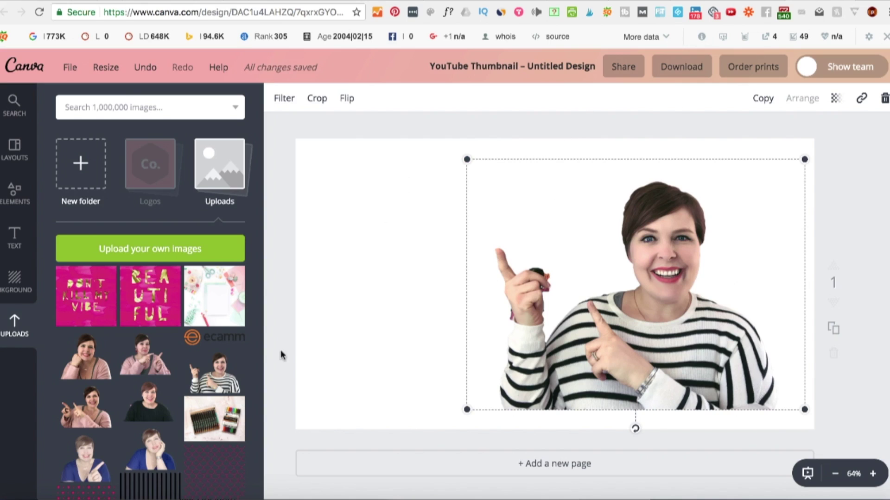
{"action": "scroll", "coordinate": [139, 459], "scroll_direction": "down", "scroll_amount": 5}
{"action": "scroll", "coordinate": [157, 446], "scroll_direction": "up", "scroll_amount": 5}
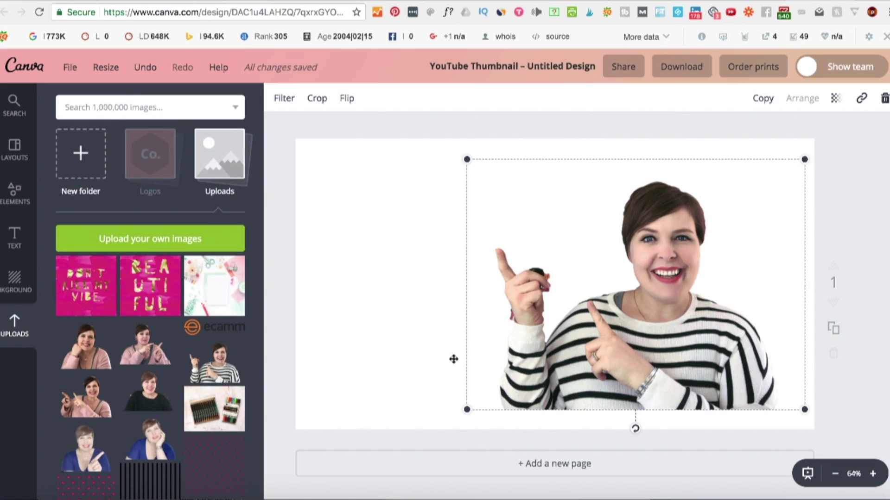
Enlarge and reposition the cut-out photo to fill nearly the full canvas height against the canvas's right edge.
{"action": "left_click_drag", "start_coordinate": [467, 410], "coordinate": [444, 429]}
{"action": "left_click_drag", "start_coordinate": [534, 389], "coordinate": [596, 380]}
{"action": "left_click_drag", "start_coordinate": [589, 255], "coordinate": [568, 256]}
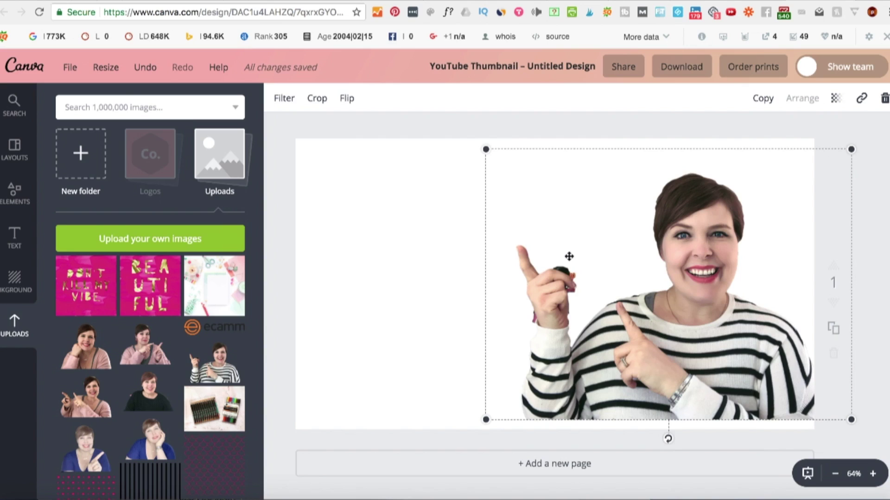
{"action": "mouse_move", "coordinate": [568, 258]}
{"action": "left_mouse_down"}
{"action": "mouse_move", "coordinate": [535, 241]}
{"action": "mouse_move", "coordinate": [555, 257]}
{"action": "left_mouse_up"}
{"action": "left_click_drag", "start_coordinate": [472, 148], "coordinate": [458, 137]}
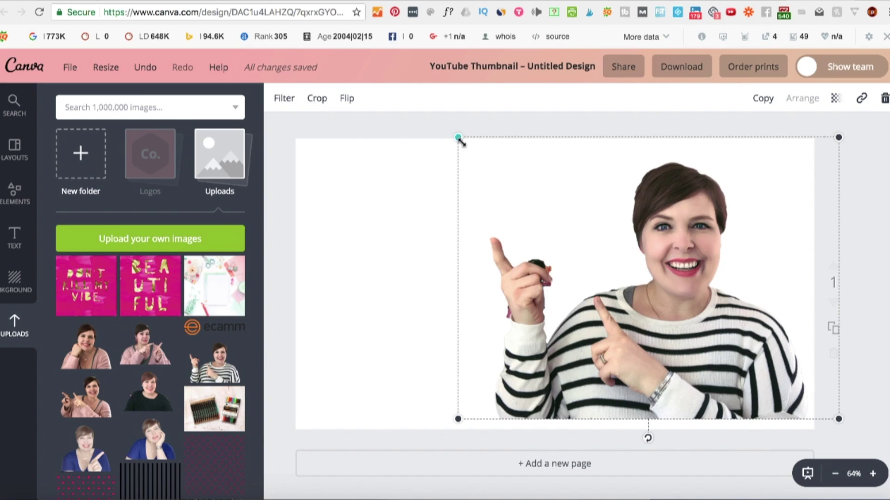
{"action": "left_click_drag", "start_coordinate": [458, 138], "coordinate": [433, 119]}
{"action": "left_click_drag", "start_coordinate": [458, 152], "coordinate": [487, 153]}
{"action": "left_click", "coordinate": [432, 132]}
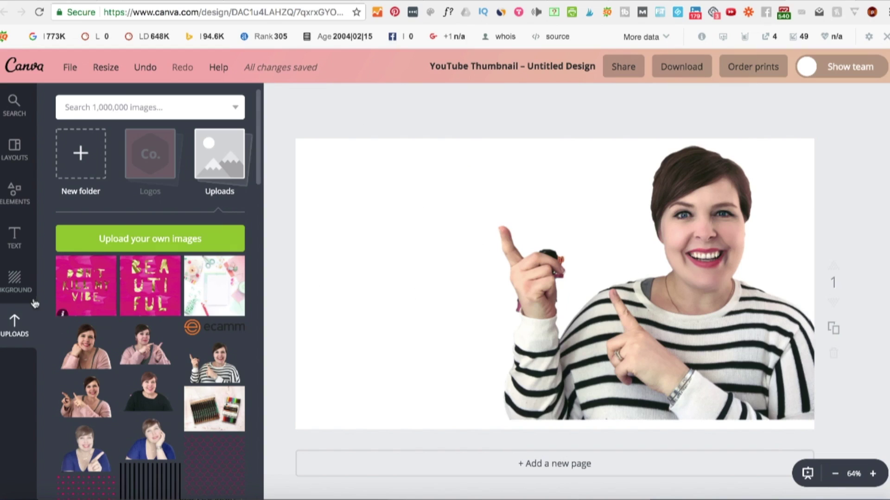
Fill the background with yellow from the default palette and lower the cut-out photo to the canvas's bottom edge.
{"action": "left_click", "coordinate": [14, 286]}
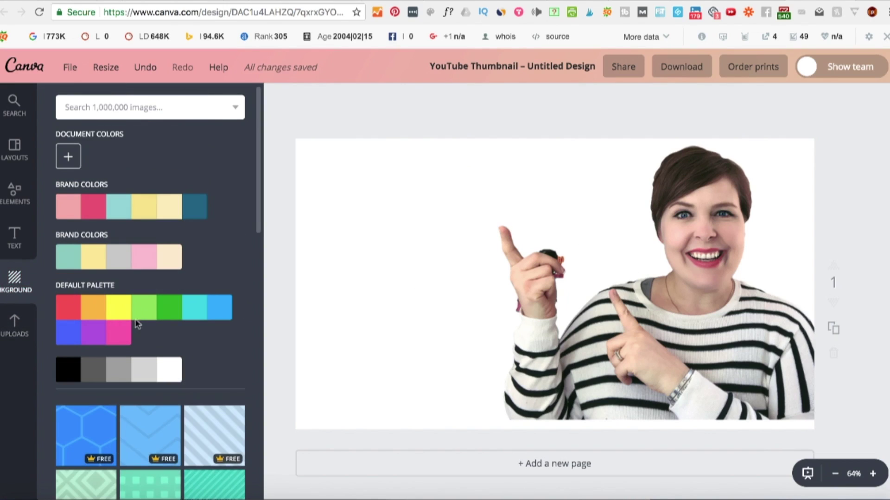
{"action": "left_click", "coordinate": [115, 305]}
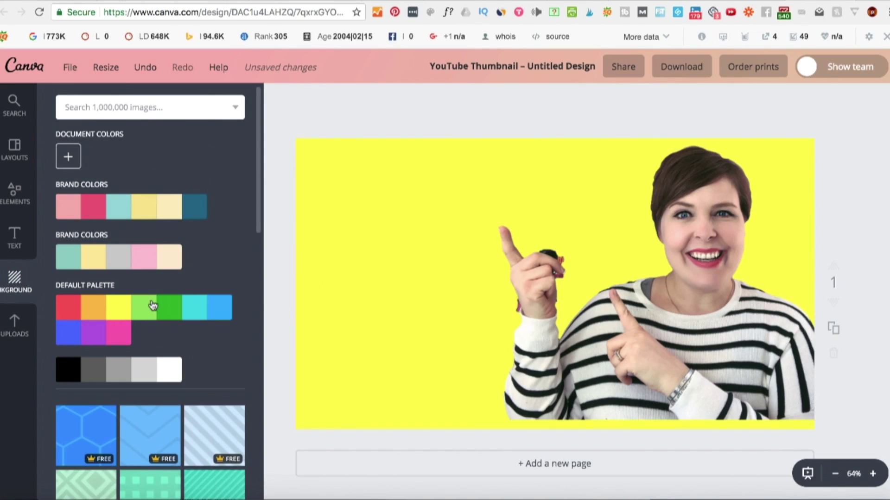
{"action": "left_click_drag", "start_coordinate": [623, 332], "coordinate": [623, 348]}
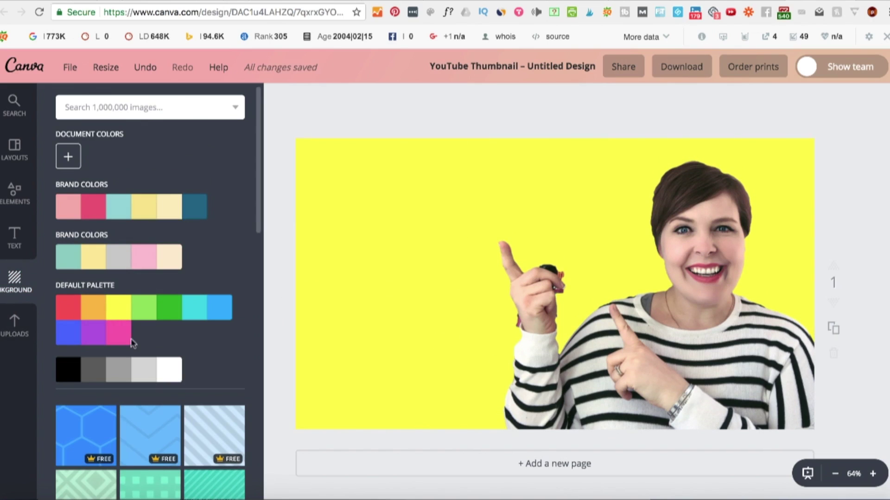
Apply the uploaded pink watercolour image as the canvas background behind the cut-out photo.
{"action": "left_click", "coordinate": [15, 324]}
{"action": "scroll", "coordinate": [148, 334], "scroll_direction": "down", "scroll_amount": 10}
{"action": "scroll", "coordinate": [148, 334], "scroll_direction": "down", "scroll_amount": 5}
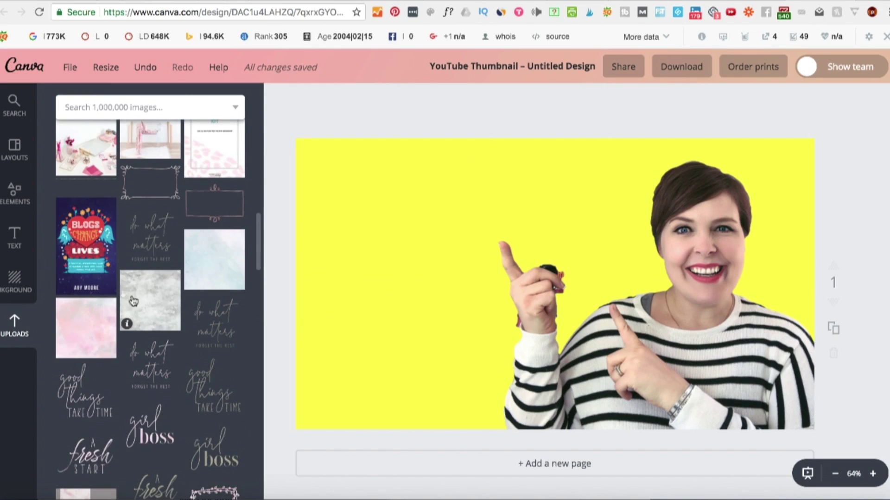
{"action": "left_click", "coordinate": [92, 326]}
{"action": "left_click_drag", "start_coordinate": [435, 161], "coordinate": [820, 300]}
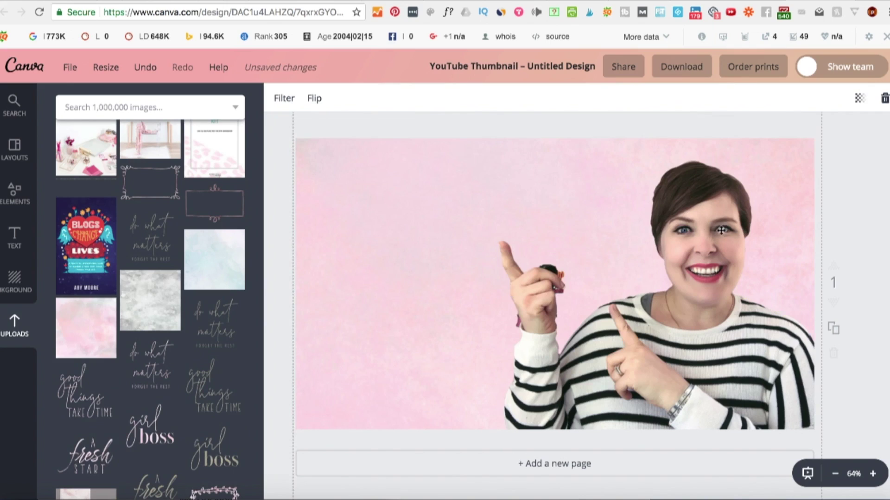
{"action": "left_click", "coordinate": [700, 235]}
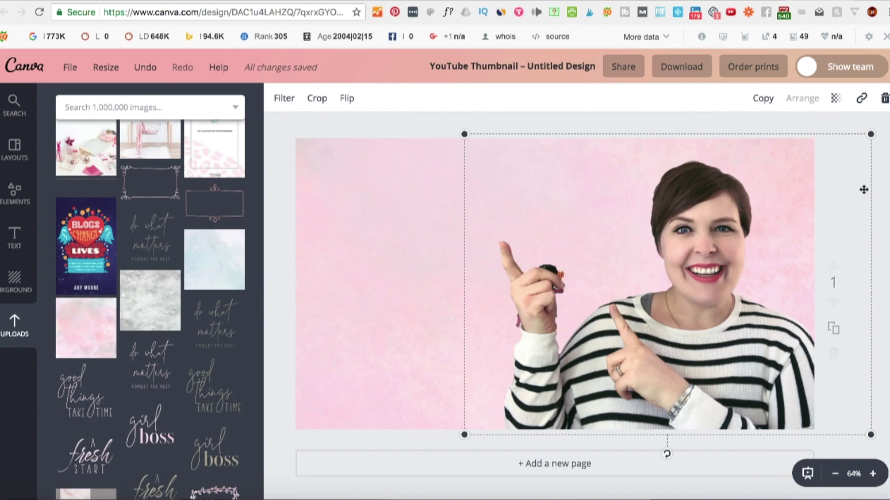
{"action": "left_click", "coordinate": [394, 192]}
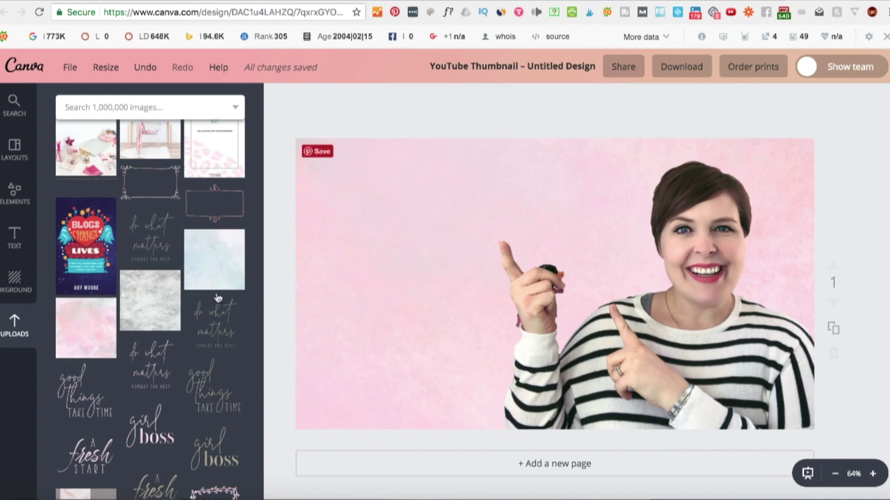
{"action": "left_click_drag", "start_coordinate": [231, 246], "coordinate": [200, 380]}
{"action": "left_click_drag", "start_coordinate": [286, 347], "coordinate": [74, 349]}
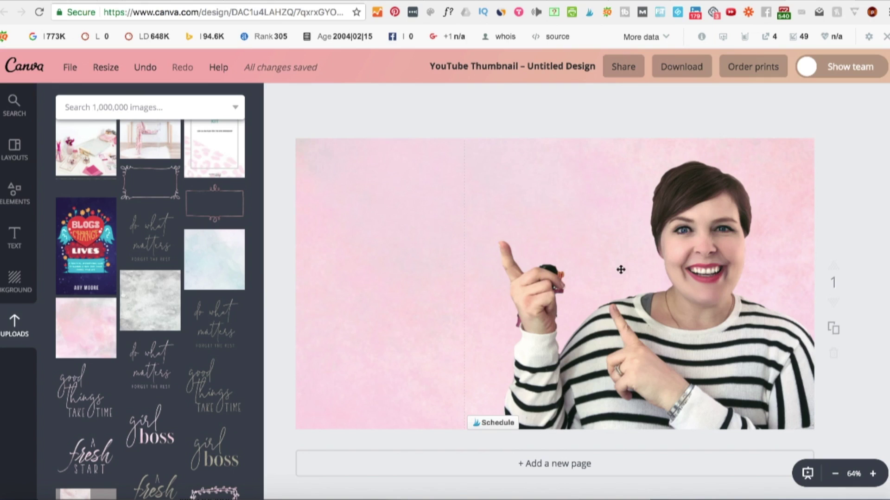
Adjust the cut-out photo's position near the canvas's right edge, with its lower edge on the canvas's bottom edge.
{"action": "left_click_drag", "start_coordinate": [663, 283], "coordinate": [648, 249]}
{"action": "left_click_drag", "start_coordinate": [719, 261], "coordinate": [720, 307]}
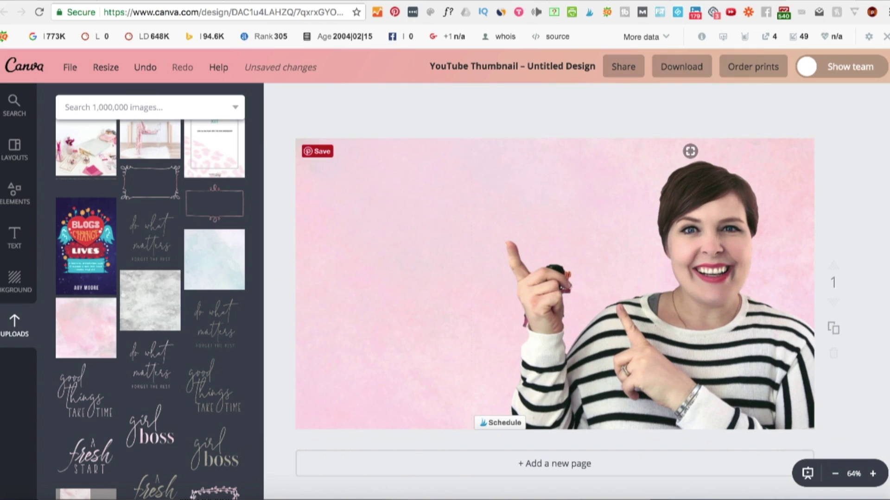
{"action": "left_click_drag", "start_coordinate": [654, 225], "coordinate": [689, 247]}
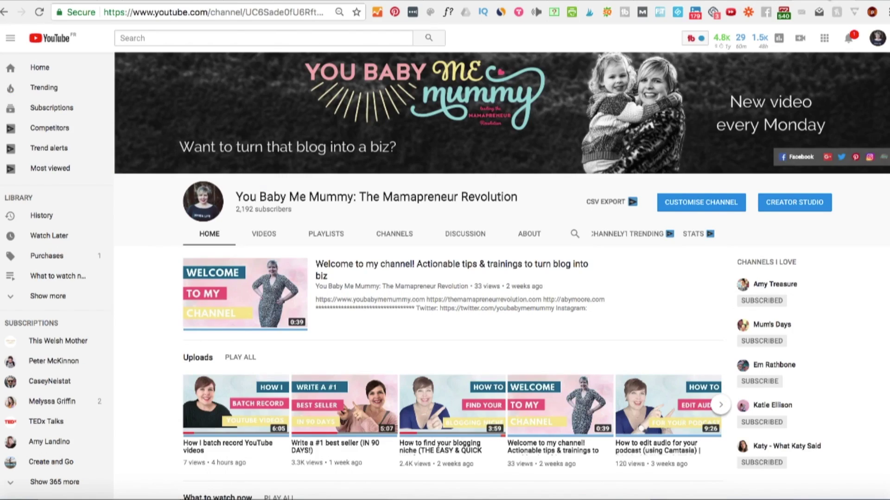
Switch to the You Baby Me Mummy YouTube channel and compare the thumbnail styles across its recent and older video sections.
{"action": "scroll", "coordinate": [273, 314], "scroll_direction": "down", "scroll_amount": 2}
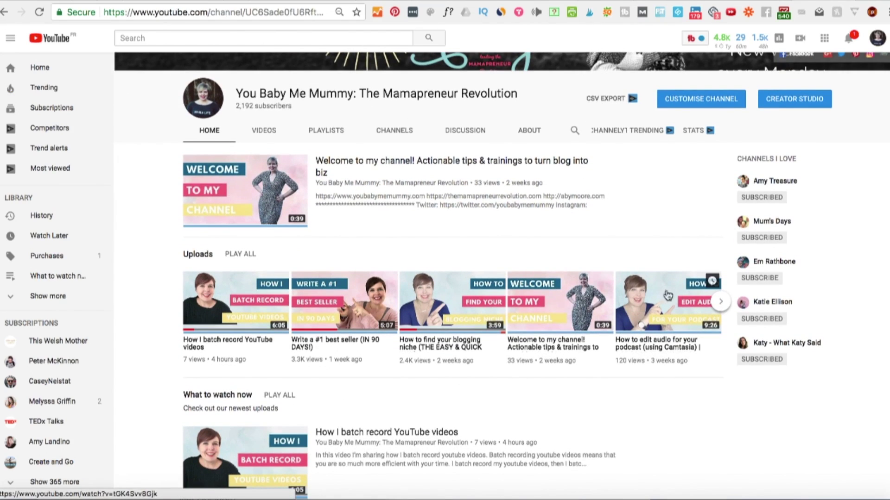
{"action": "left_click", "coordinate": [782, 278]}
{"action": "scroll", "coordinate": [440, 287], "scroll_direction": "down", "scroll_amount": 3}
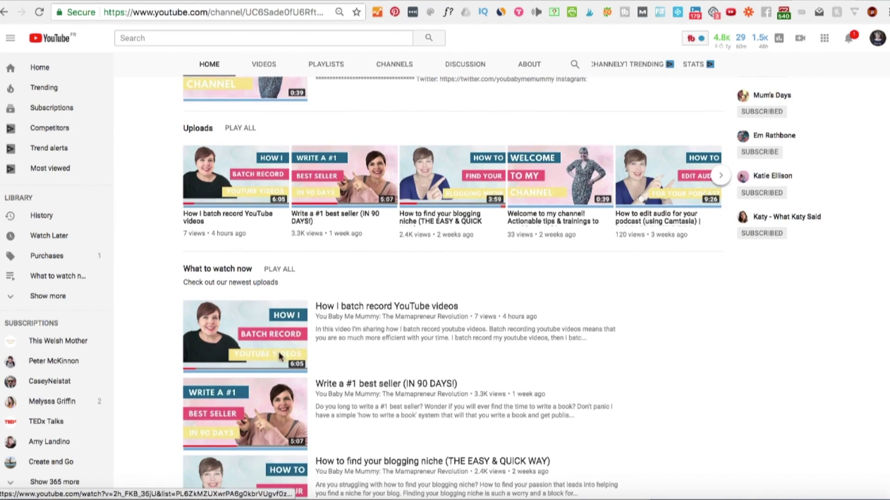
{"action": "scroll", "coordinate": [297, 356], "scroll_direction": "down", "scroll_amount": 3}
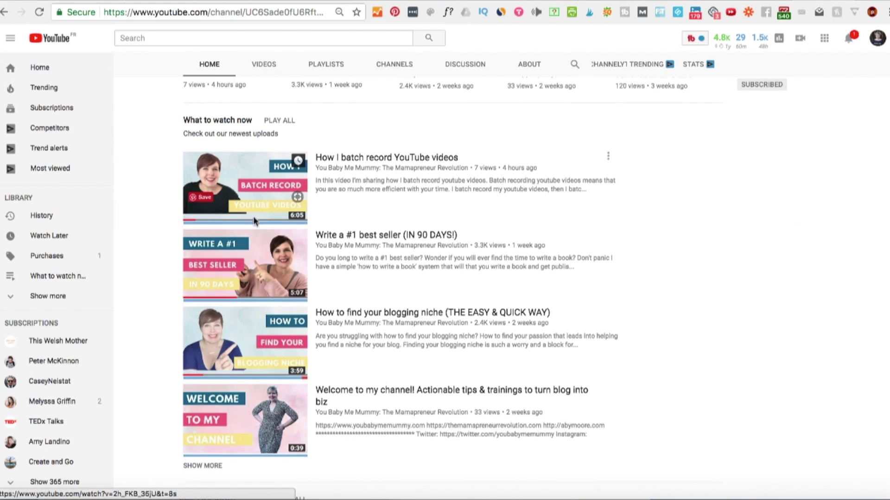
{"action": "scroll", "coordinate": [298, 407], "scroll_direction": "down", "scroll_amount": 2}
{"action": "scroll", "coordinate": [298, 408], "scroll_direction": "down", "scroll_amount": 5}
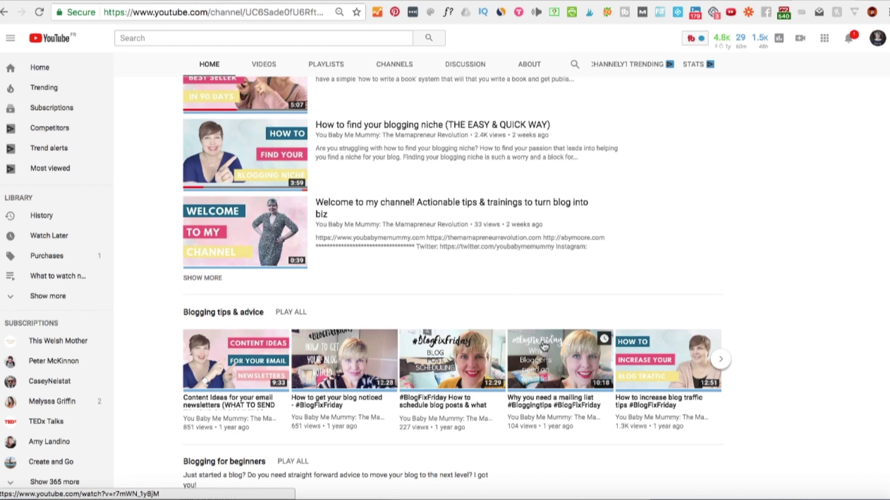
{"action": "scroll", "coordinate": [544, 346], "scroll_direction": "down", "scroll_amount": 4}
{"action": "scroll", "coordinate": [542, 358], "scroll_direction": "down", "scroll_amount": 2}
{"action": "scroll", "coordinate": [542, 349], "scroll_direction": "up", "scroll_amount": 6}
{"action": "scroll", "coordinate": [272, 187], "scroll_direction": "up", "scroll_amount": 5}
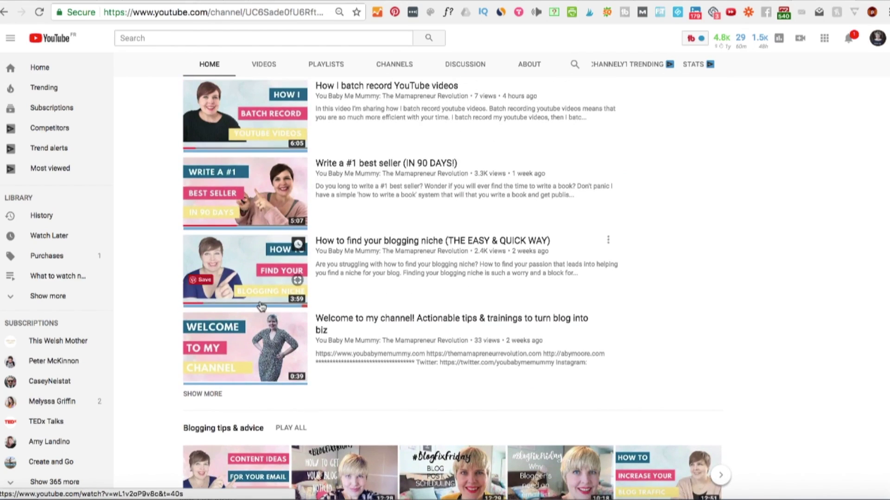
{"action": "scroll", "coordinate": [264, 322], "scroll_direction": "down", "scroll_amount": 3}
{"action": "scroll", "coordinate": [264, 322], "scroll_direction": "down", "scroll_amount": 10}
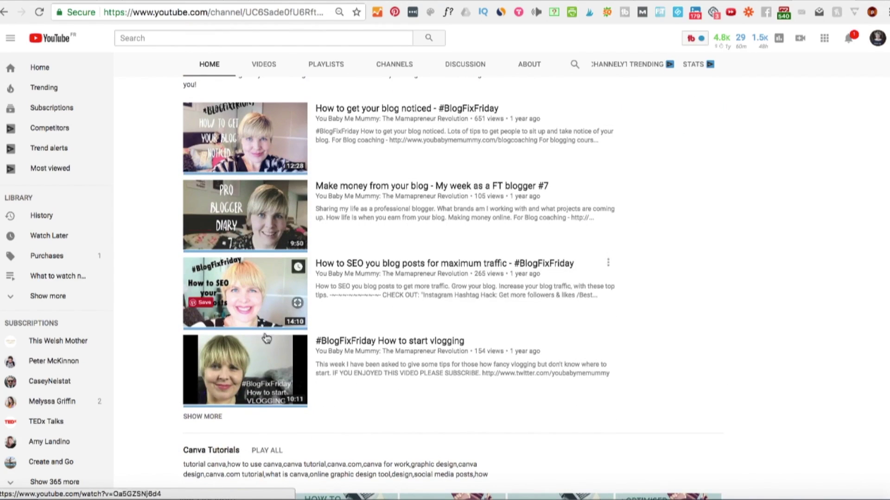
{"action": "scroll", "coordinate": [294, 301], "scroll_direction": "up", "scroll_amount": 7}
{"action": "scroll", "coordinate": [285, 203], "scroll_direction": "up", "scroll_amount": 7}
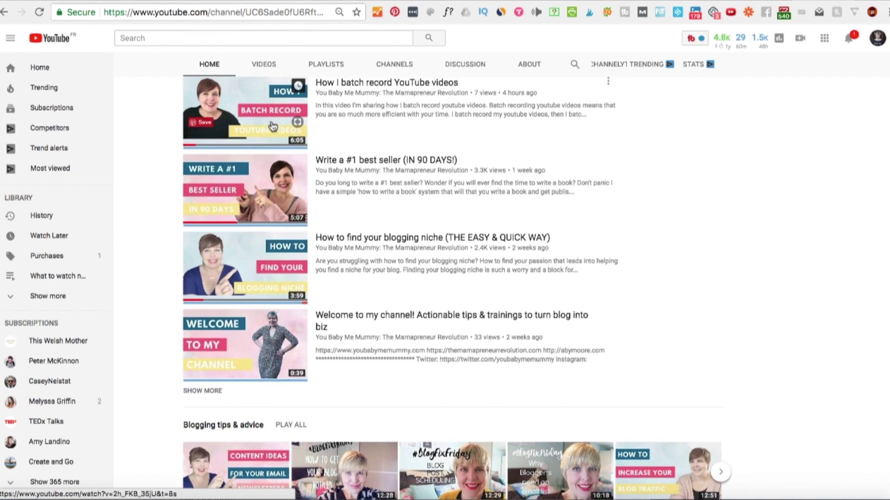
{"action": "scroll", "coordinate": [265, 221], "scroll_direction": "down", "scroll_amount": 15}
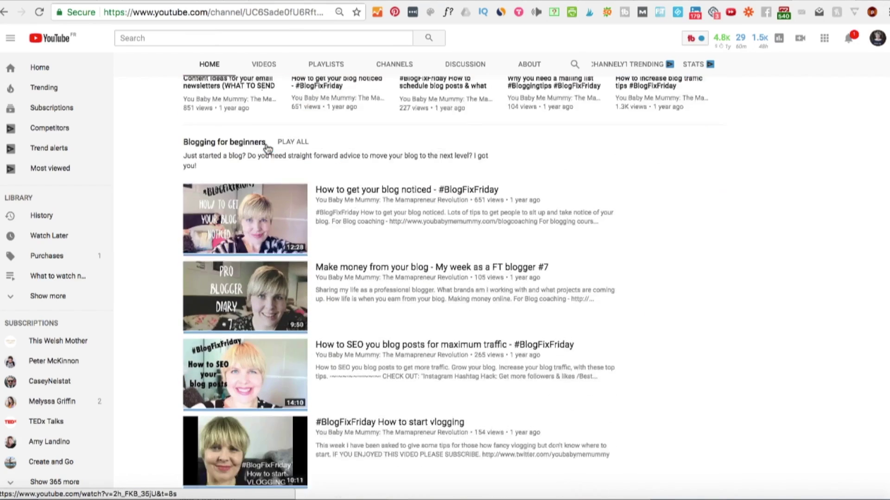
{"action": "scroll", "coordinate": [266, 148], "scroll_direction": "down", "scroll_amount": 3}
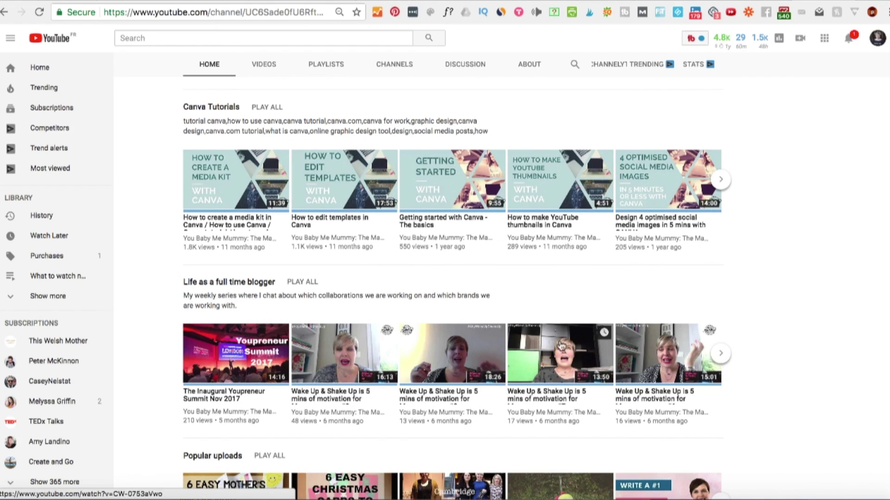
{"action": "scroll", "coordinate": [403, 244], "scroll_direction": "up", "scroll_amount": 3}
{"action": "scroll", "coordinate": [398, 296], "scroll_direction": "down", "scroll_amount": 8}
{"action": "scroll", "coordinate": [382, 287], "scroll_direction": "up", "scroll_amount": 3}
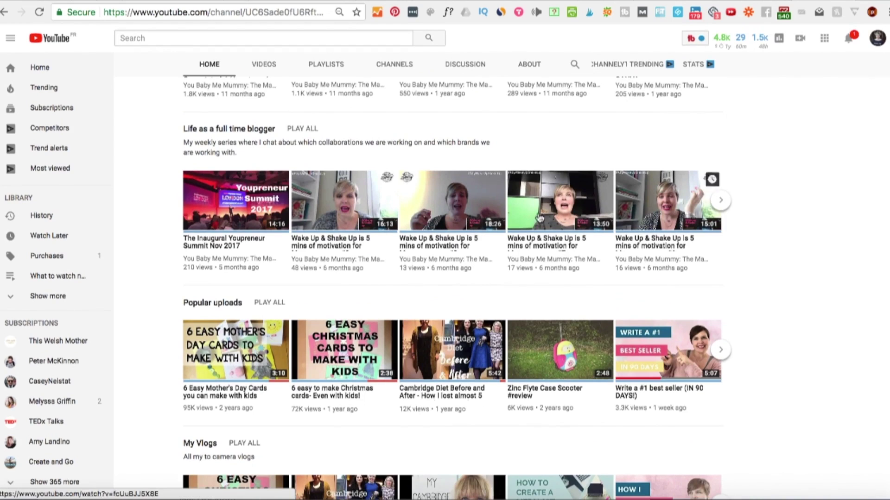
{"action": "scroll", "coordinate": [463, 220], "scroll_direction": "up", "scroll_amount": 20}
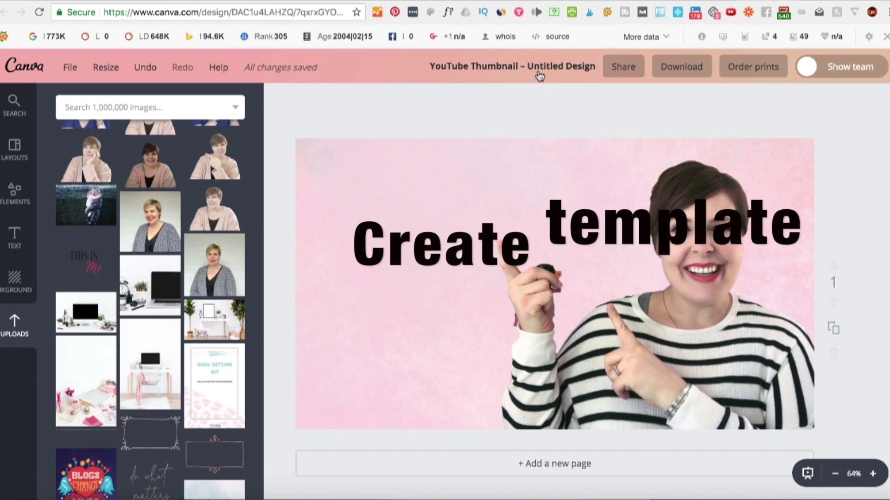
Switch back to the Canva thumbnail design, open its title for editing and confirm the title.
{"action": "left_click", "coordinate": [536, 67]}
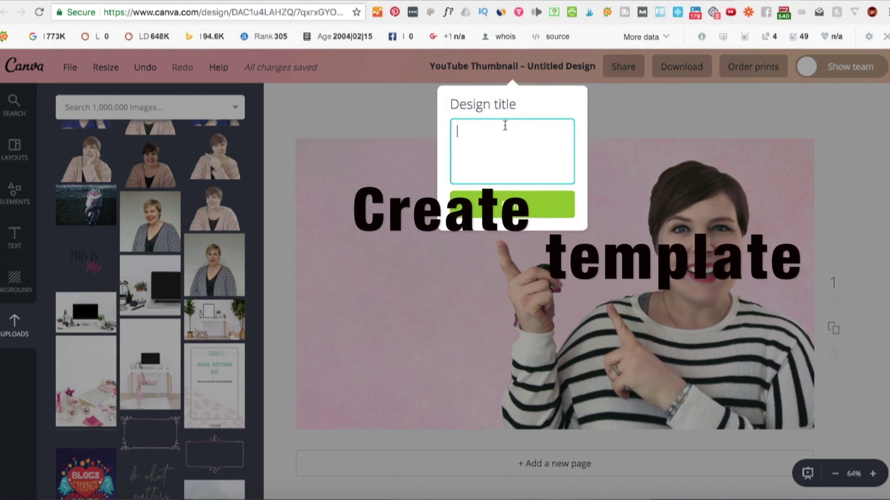
{"action": "left_click", "coordinate": [516, 205]}
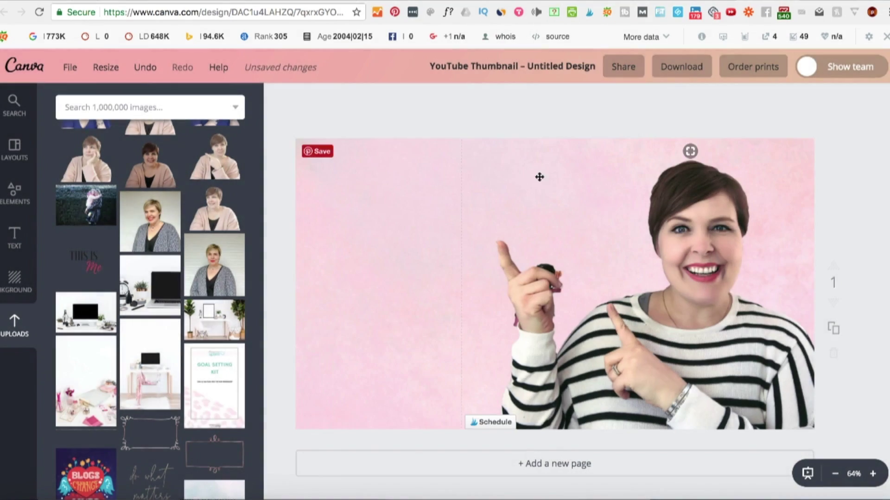
Duplicate the thumbnail page and delete the cut-out photo from the copy.
{"action": "scroll", "coordinate": [586, 178], "scroll_direction": "down", "scroll_amount": 1}
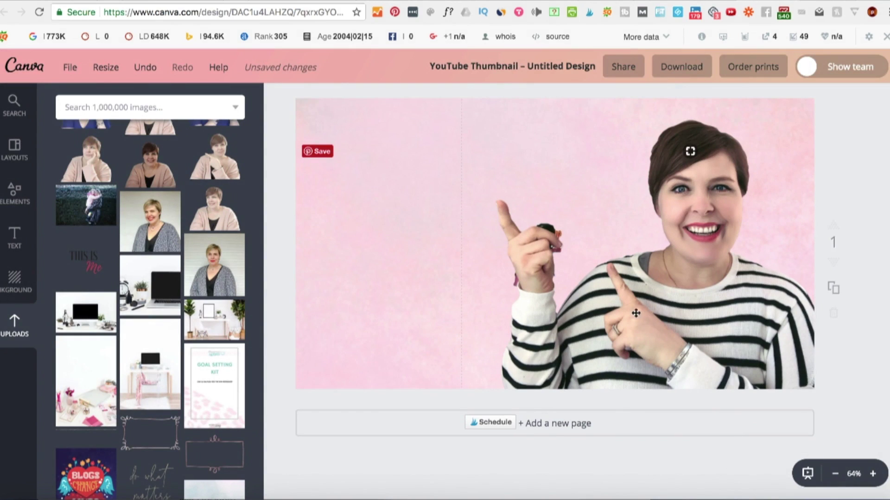
{"action": "left_click", "coordinate": [833, 288]}
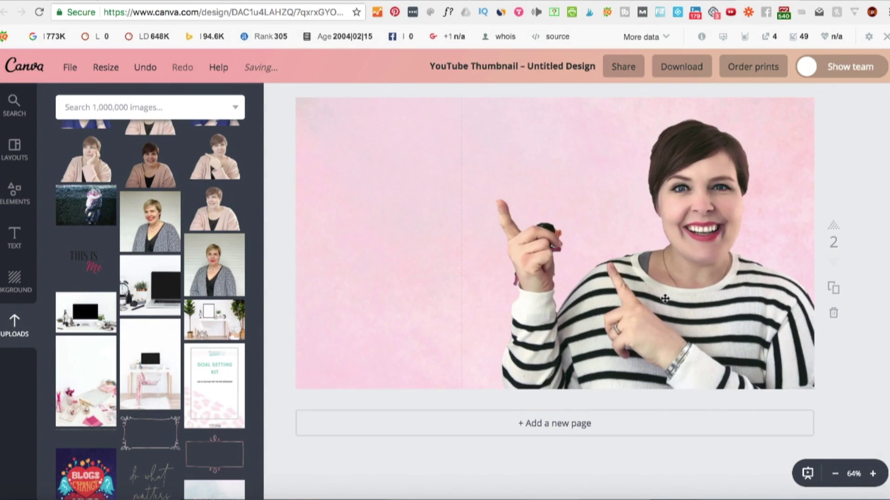
{"action": "left_click_drag", "start_coordinate": [642, 302], "coordinate": [299, 498]}
{"action": "key", "text": "Delete"}
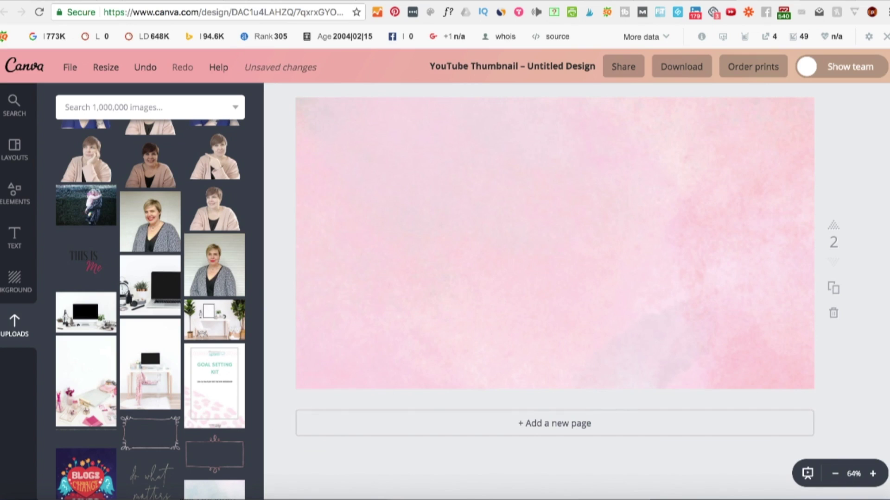
Place the uploaded blue-green watercolour image on the second page and enlarge it to cover the whole canvas.
{"action": "left_click", "coordinate": [355, 227]}
{"action": "scroll", "coordinate": [231, 259], "scroll_direction": "up", "scroll_amount": 10}
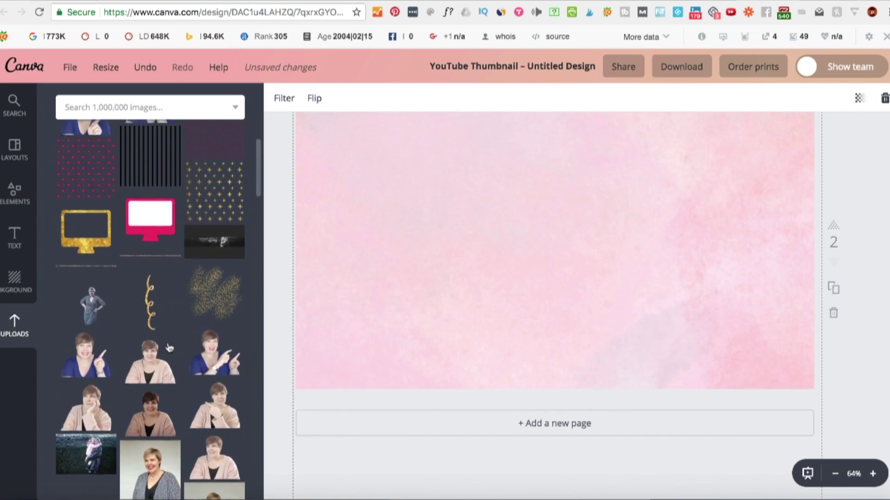
{"action": "scroll", "coordinate": [168, 297], "scroll_direction": "down", "scroll_amount": 6}
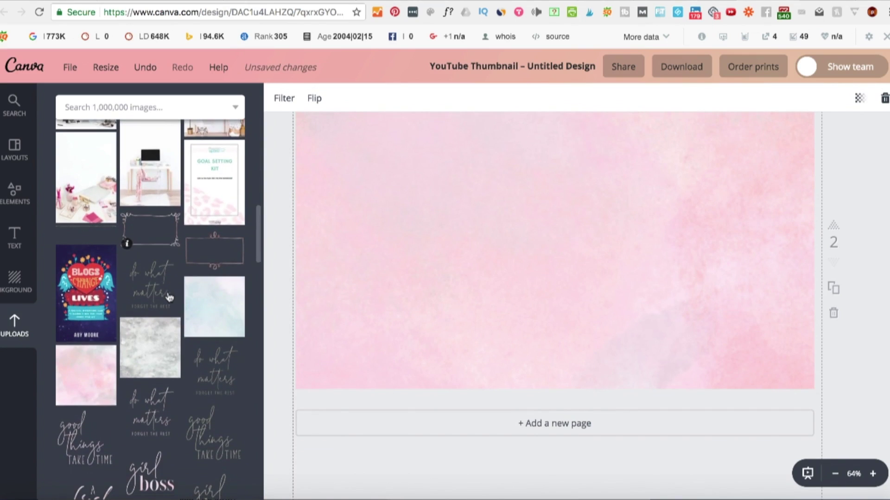
{"action": "left_click_drag", "start_coordinate": [214, 309], "coordinate": [456, 225]}
{"action": "left_click_drag", "start_coordinate": [630, 142], "coordinate": [761, 144]}
{"action": "left_click_drag", "start_coordinate": [754, 423], "coordinate": [834, 496]}
{"action": "left_click_drag", "start_coordinate": [354, 495], "coordinate": [279, 498]}
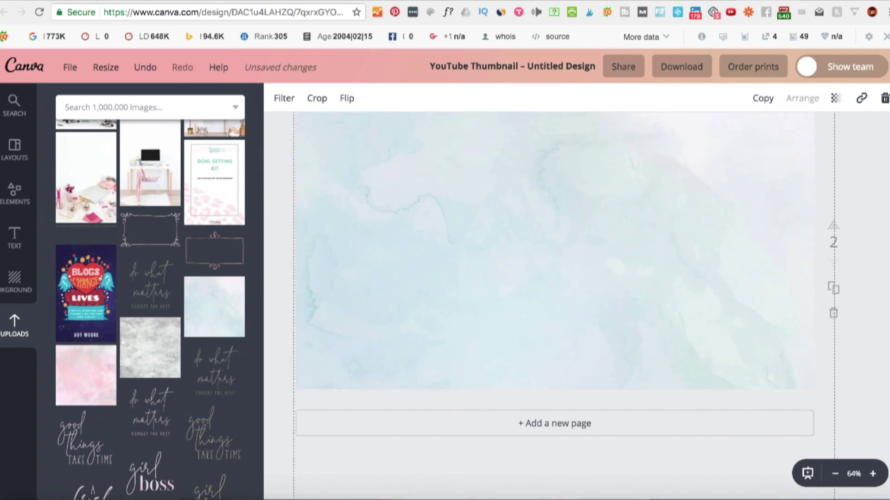
{"action": "mouse_move", "coordinate": [460, 330]}
{"action": "left_mouse_down"}
{"action": "mouse_move", "coordinate": [471, 326]}
{"action": "mouse_move", "coordinate": [463, 319]}
{"action": "left_mouse_up"}
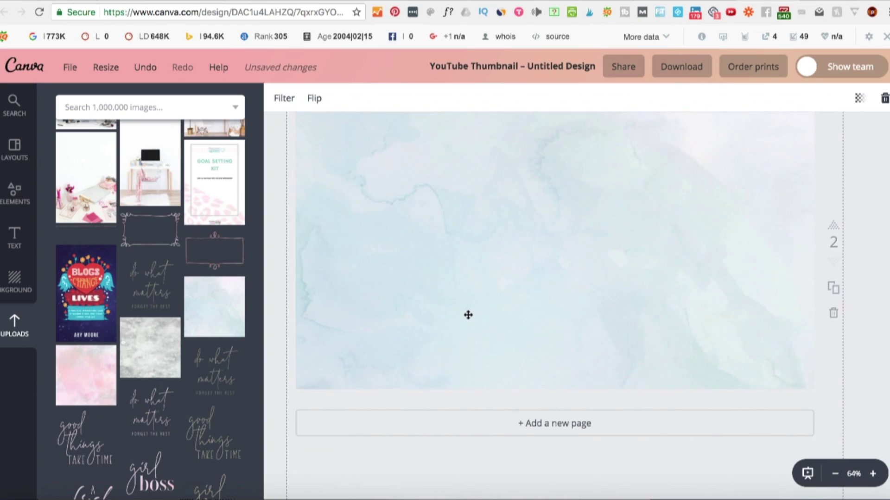
Move the cut-out photo on the first page closer to the canvas's right edge, with its lower edge on the canvas's bottom edge.
{"action": "scroll", "coordinate": [468, 315], "scroll_direction": "up", "scroll_amount": 8}
{"action": "scroll", "coordinate": [468, 315], "scroll_direction": "down", "scroll_amount": 3}
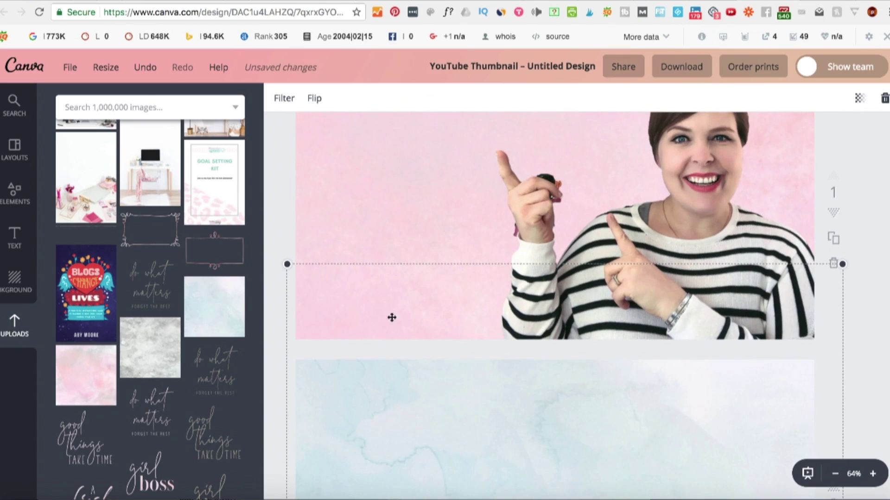
{"action": "scroll", "coordinate": [439, 345], "scroll_direction": "up", "scroll_amount": 2}
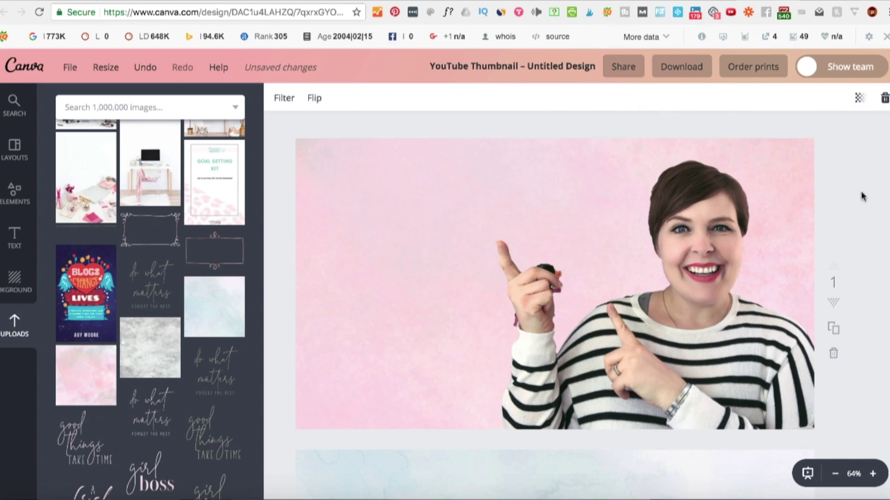
{"action": "left_click", "coordinate": [851, 198]}
{"action": "left_click_drag", "start_coordinate": [689, 151], "coordinate": [778, 224]}
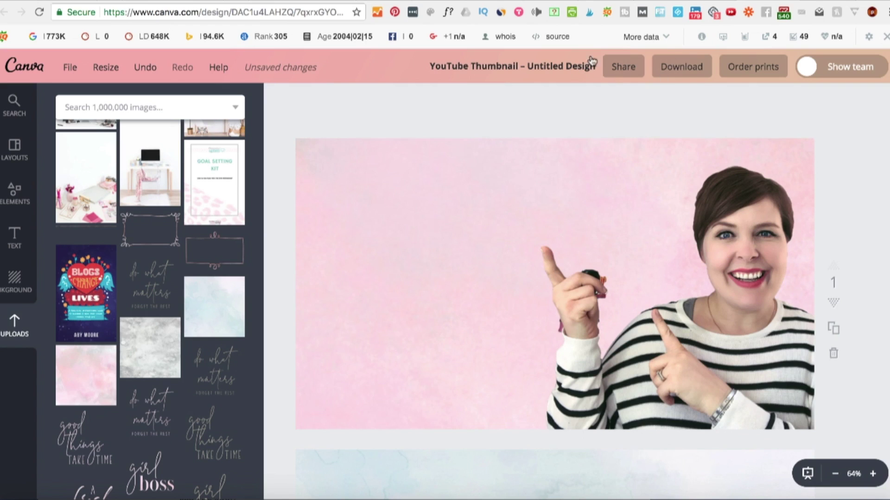
{"action": "scroll", "coordinate": [718, 232], "scroll_direction": "down", "scroll_amount": 2}
{"action": "scroll", "coordinate": [745, 301], "scroll_direction": "up", "scroll_amount": 1}
{"action": "left_click_drag", "start_coordinate": [770, 212], "coordinate": [772, 201]}
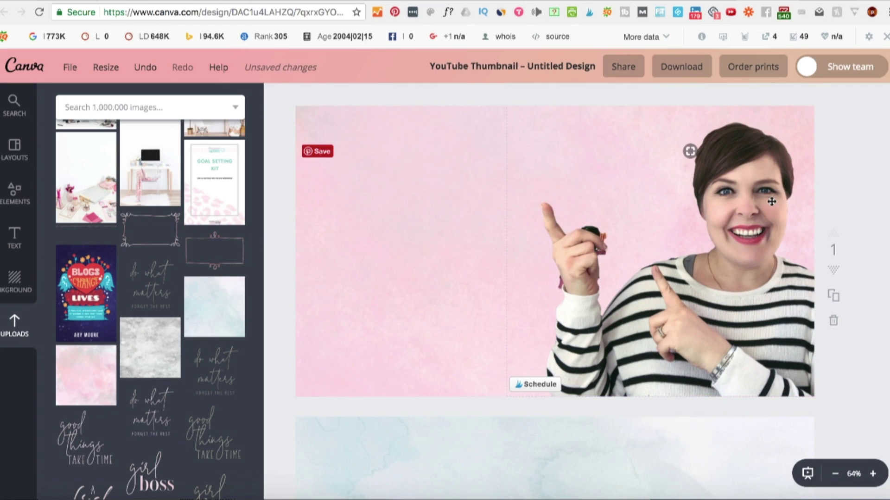
{"action": "left_click_drag", "start_coordinate": [772, 202], "coordinate": [776, 202]}
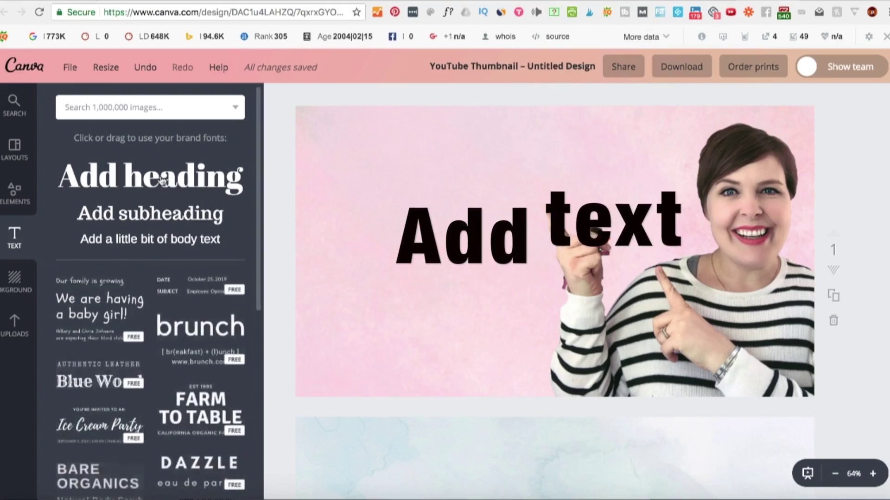
Try the FARM TO TABLE text combination in the dark pink brand colour on the first page and delete the whole group.
{"action": "scroll", "coordinate": [214, 243], "scroll_direction": "down", "scroll_amount": 5}
{"action": "left_click", "coordinate": [214, 242]}
{"action": "left_click_drag", "start_coordinate": [507, 229], "coordinate": [266, 126]}
{"action": "left_click", "coordinate": [446, 99]}
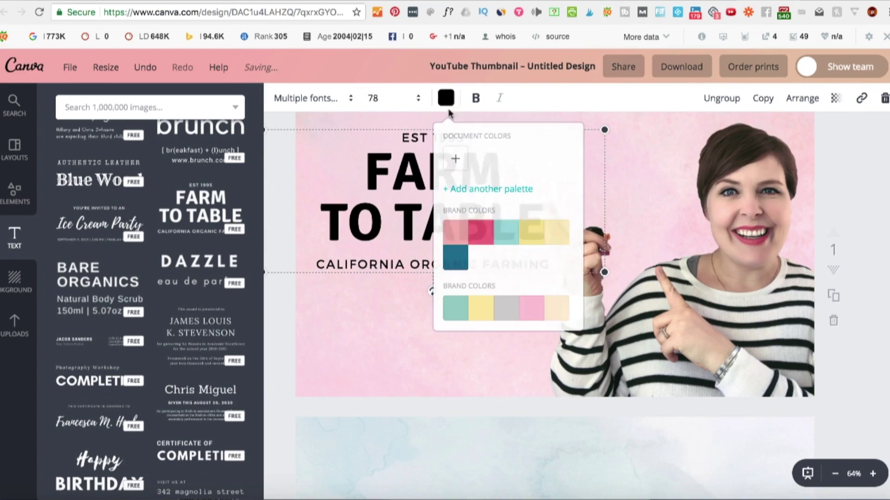
{"action": "left_click", "coordinate": [484, 238]}
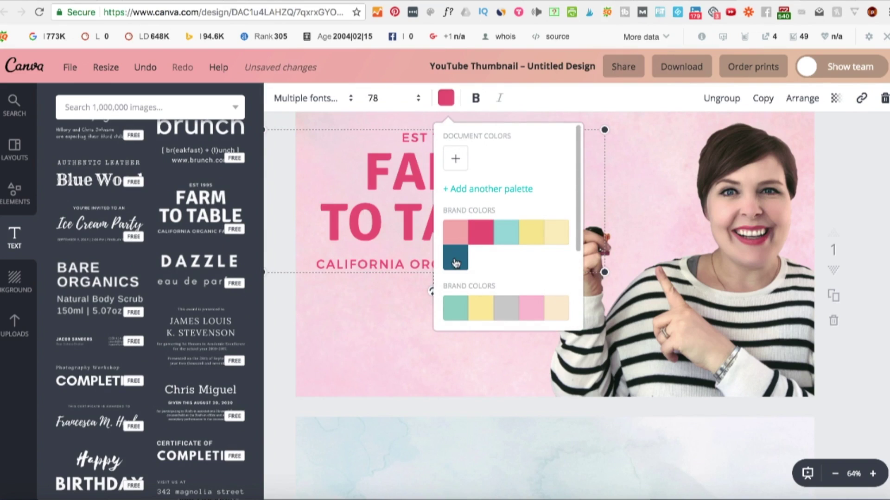
{"action": "left_click_drag", "start_coordinate": [322, 254], "coordinate": [279, 285]}
{"action": "left_click", "coordinate": [885, 102]}
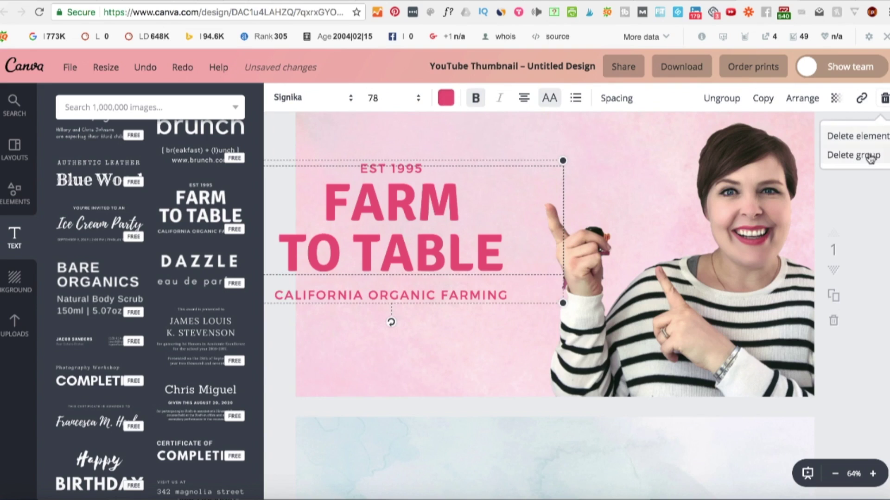
{"action": "left_click", "coordinate": [853, 155]}
Add a solid square shape and reshape it into a thin horizontal bar running off the canvas's left edge near the top.
{"action": "left_click", "coordinate": [15, 192]}
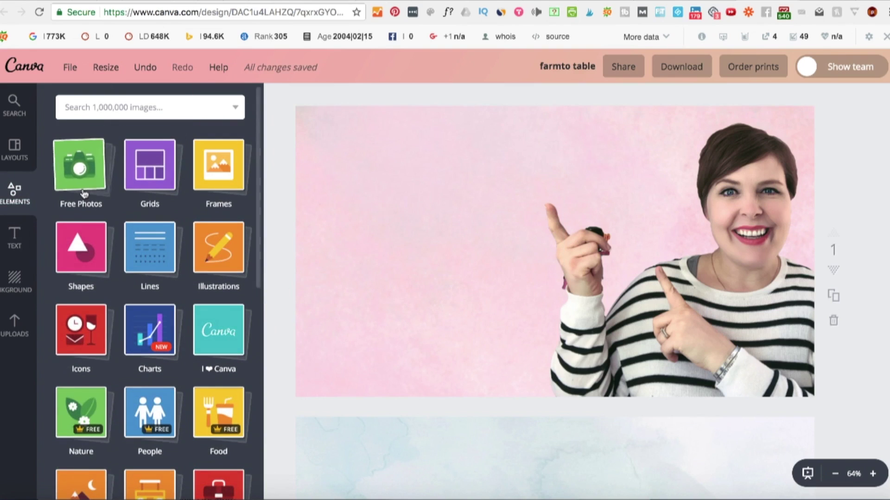
{"action": "left_click", "coordinate": [80, 250]}
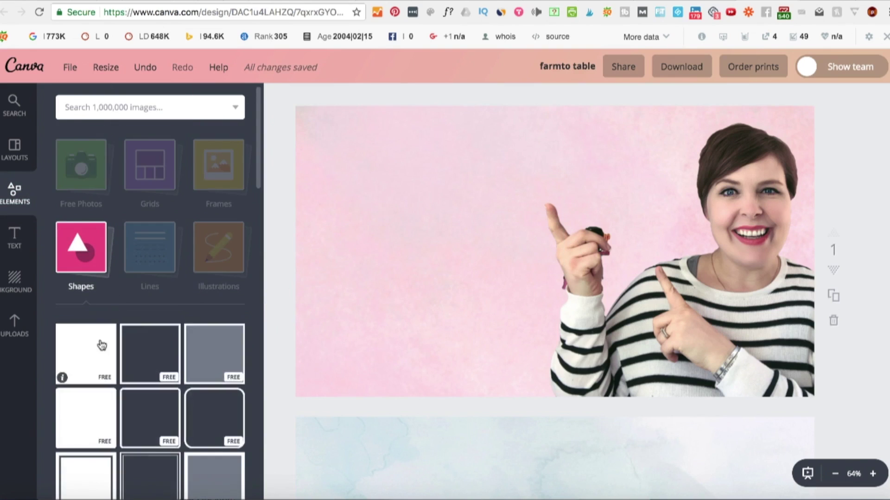
{"action": "left_click", "coordinate": [98, 344]}
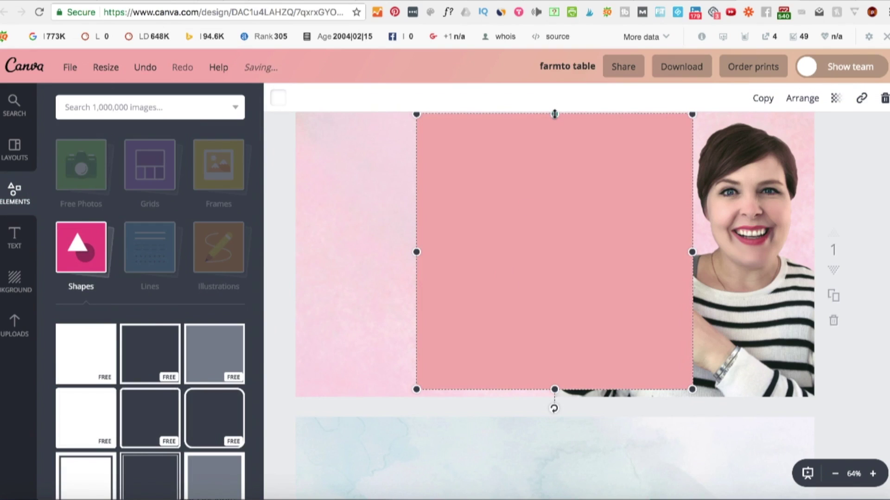
{"action": "left_click_drag", "start_coordinate": [554, 115], "coordinate": [363, 147]}
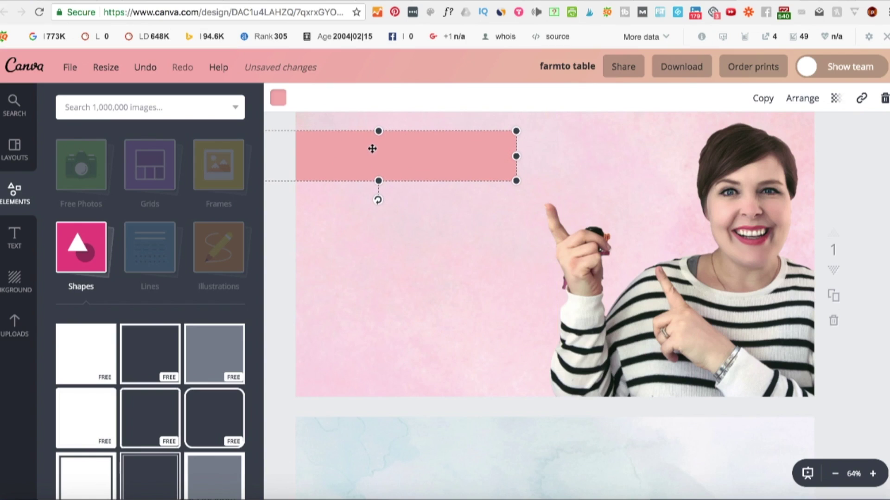
Duplicate the bar twice and place the copies along the canvas's left edge, one at mid-height and one near the bottom.
{"action": "left_click", "coordinate": [761, 98]}
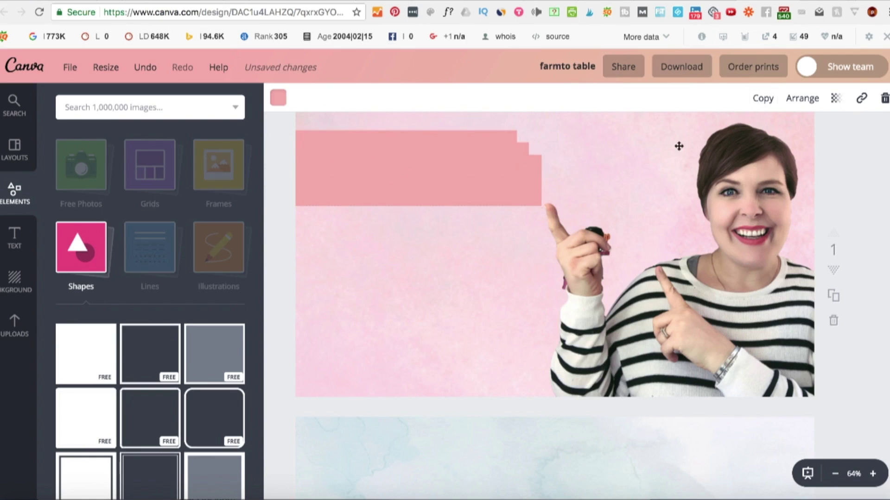
{"action": "left_click_drag", "start_coordinate": [474, 211], "coordinate": [493, 339]}
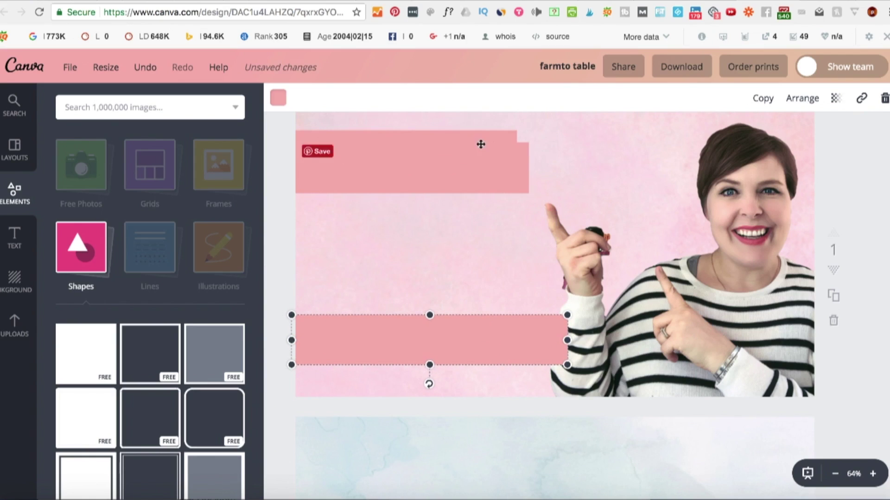
{"action": "left_click_drag", "start_coordinate": [479, 144], "coordinate": [455, 249]}
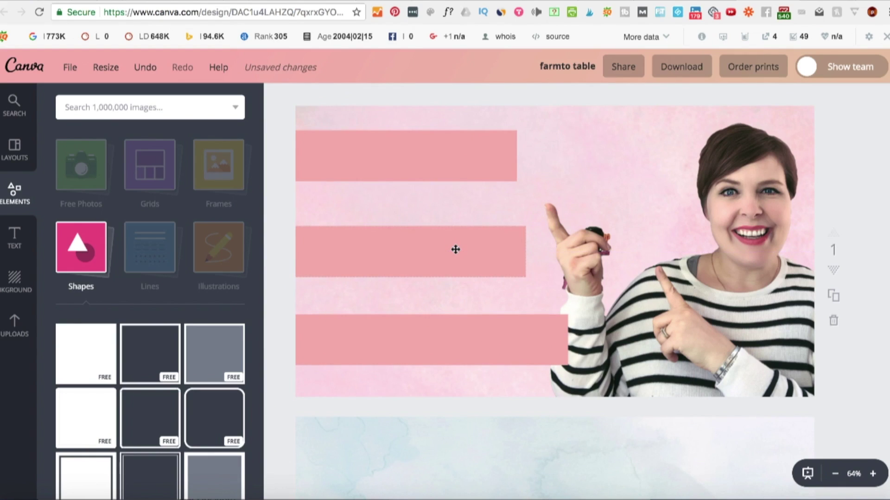
Lengthen the middle bar to the pointing hand and the lowest bar past the sleeve, so each bar is longer than the one above.
{"action": "left_click", "coordinate": [503, 248]}
{"action": "left_click_drag", "start_coordinate": [526, 248], "coordinate": [548, 247]}
{"action": "left_click", "coordinate": [548, 342]}
{"action": "left_click_drag", "start_coordinate": [568, 340], "coordinate": [607, 340]}
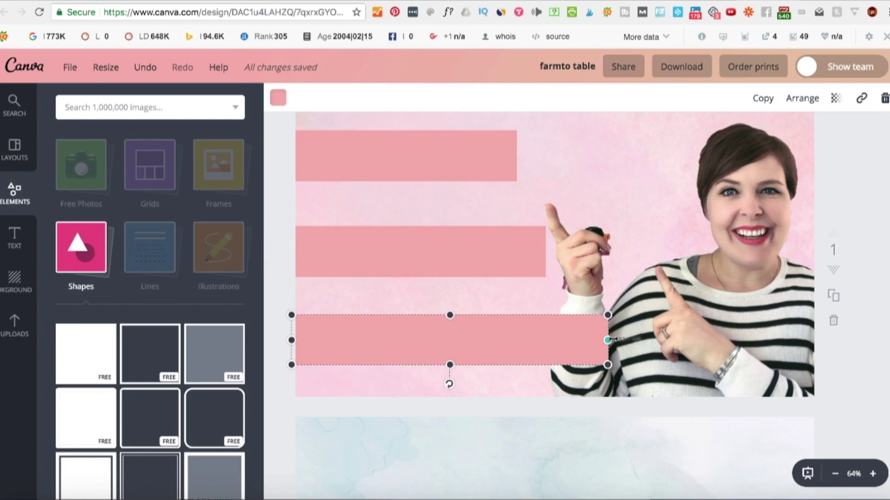
{"action": "left_click_drag", "start_coordinate": [544, 252], "coordinate": [558, 252]}
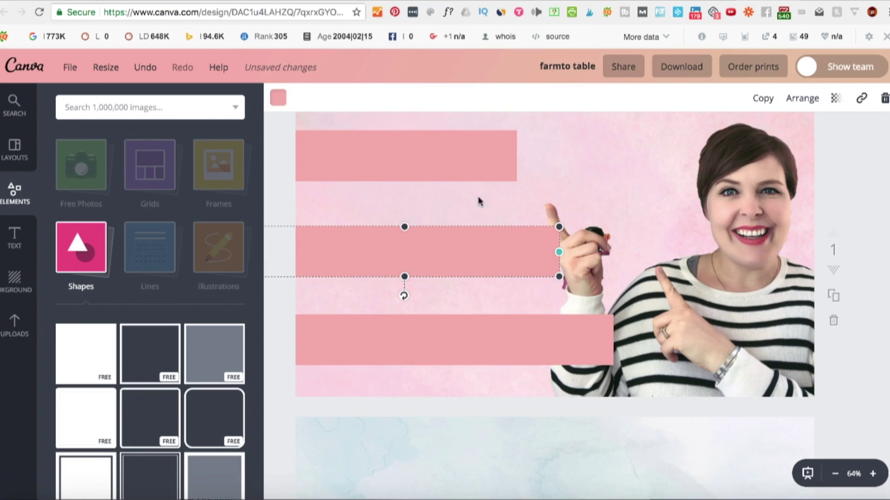
Recolour the bars with brand colours: dark pink for the top, dark blue for the middle and light turquoise for the bottom.
{"action": "left_click", "coordinate": [278, 99]}
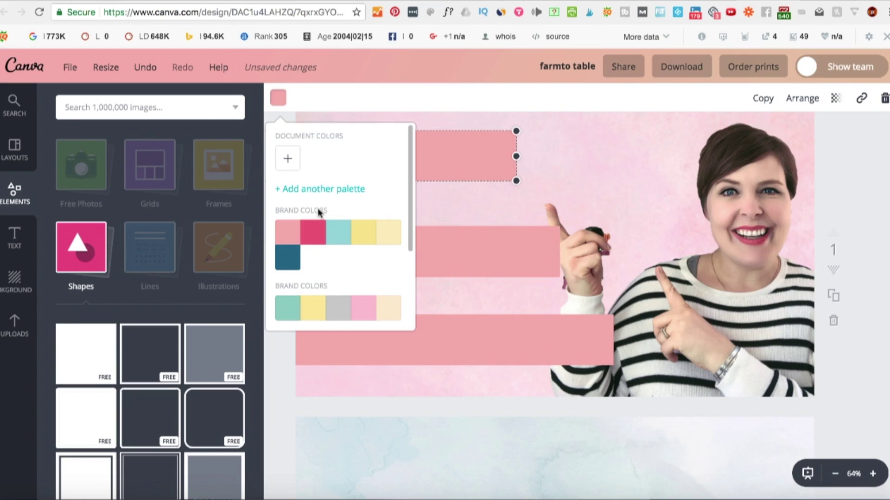
{"action": "left_click", "coordinate": [316, 241]}
{"action": "left_click", "coordinate": [456, 251]}
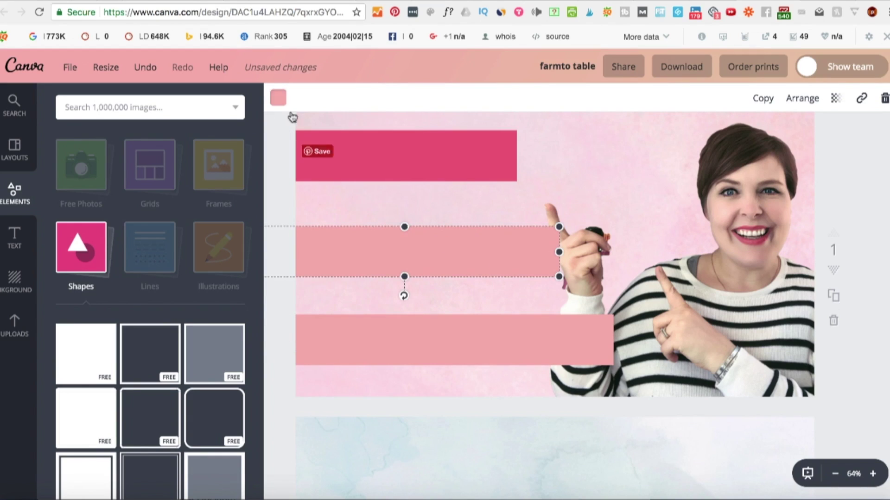
{"action": "left_click", "coordinate": [278, 98]}
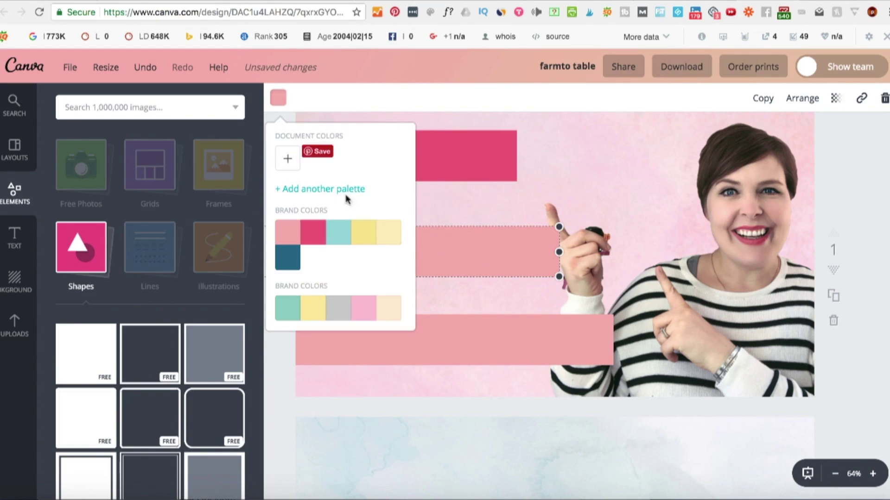
{"action": "left_click", "coordinate": [299, 257]}
{"action": "left_click", "coordinate": [495, 339]}
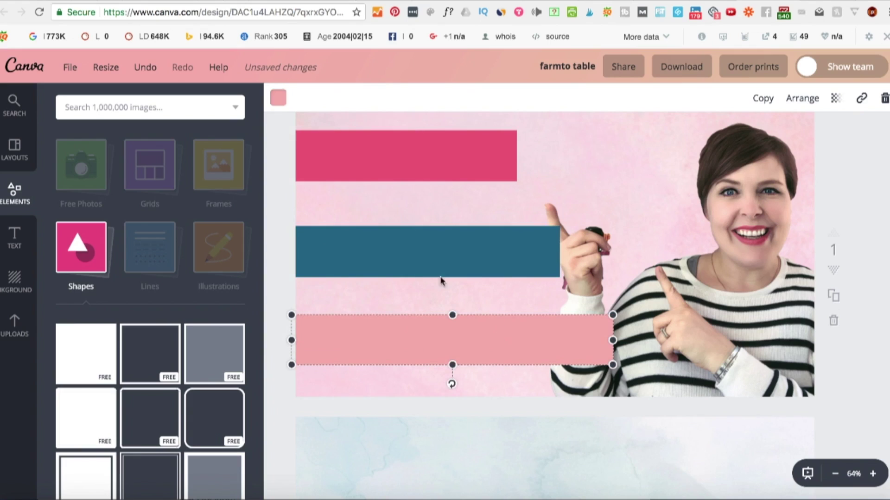
{"action": "left_click", "coordinate": [282, 100]}
{"action": "left_click", "coordinate": [338, 232]}
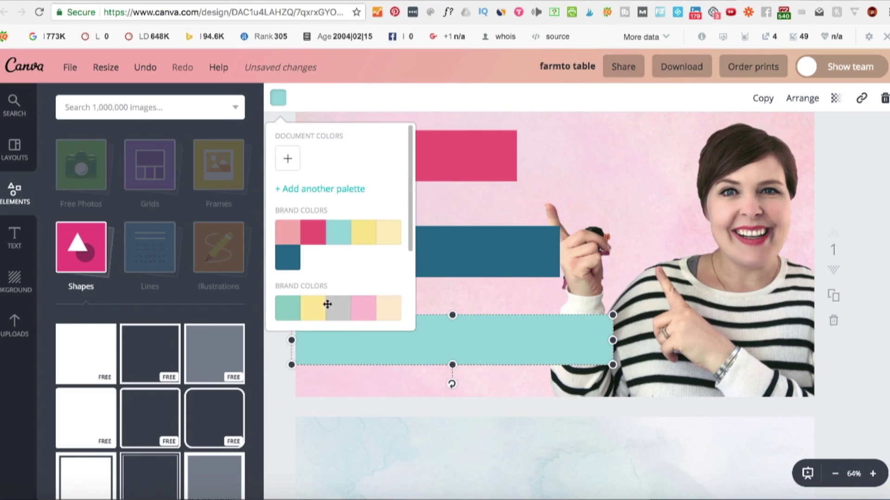
{"action": "left_click", "coordinate": [285, 389]}
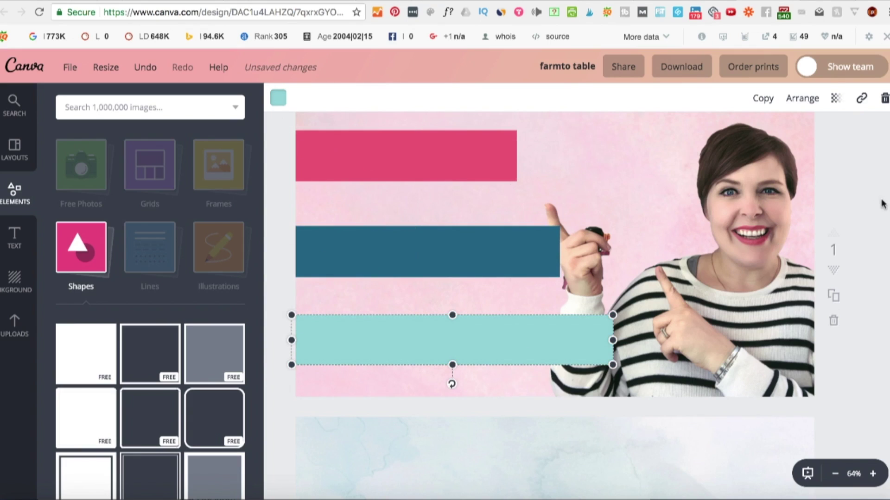
{"action": "left_click", "coordinate": [868, 192]}
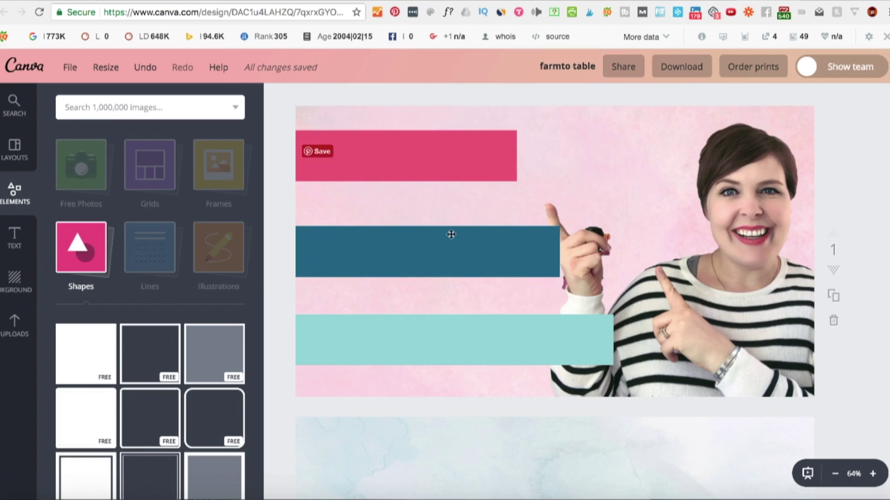
Add a heading text box, set its font to League Spartan and place it over the dark pink bar.
{"action": "left_click", "coordinate": [19, 238]}
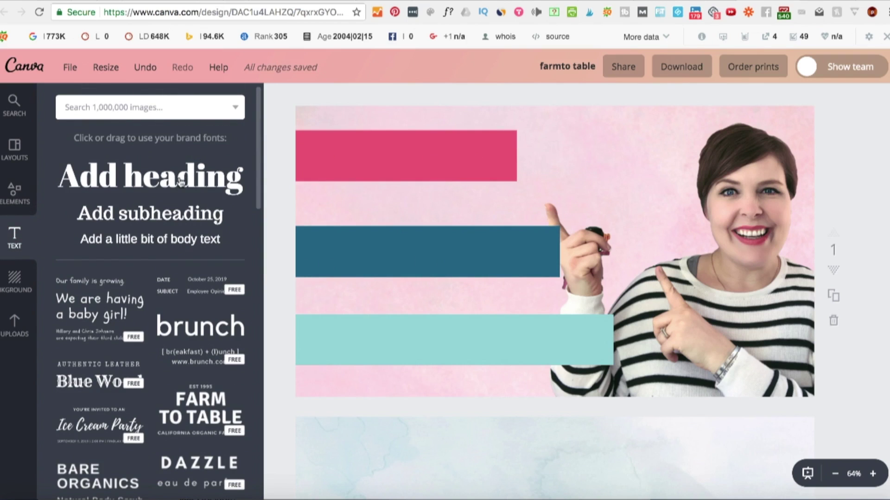
{"action": "left_click", "coordinate": [180, 182]}
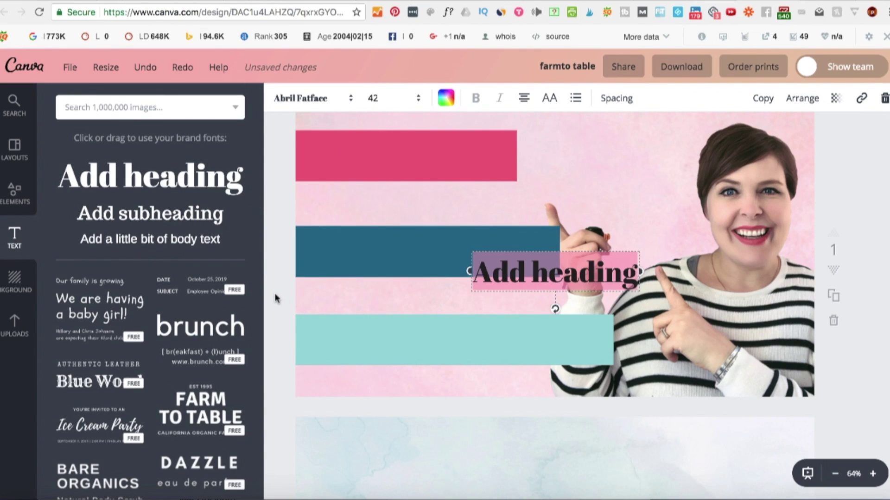
{"action": "left_click", "coordinate": [301, 98]}
{"action": "scroll", "coordinate": [357, 264], "scroll_direction": "down", "scroll_amount": 5}
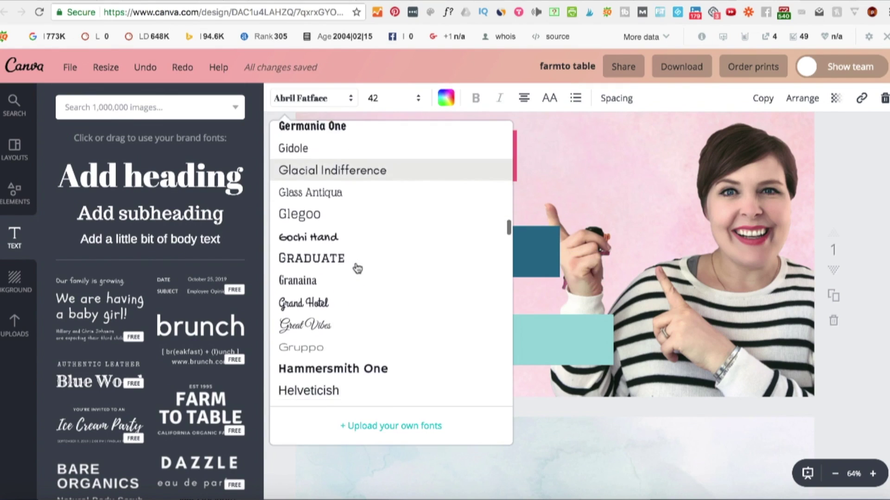
{"action": "scroll", "coordinate": [357, 267], "scroll_direction": "down", "scroll_amount": 8}
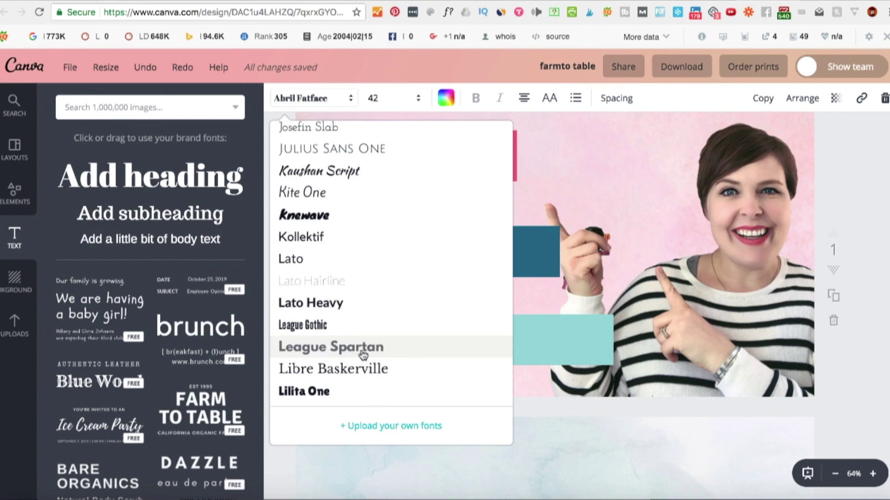
{"action": "left_click", "coordinate": [363, 355]}
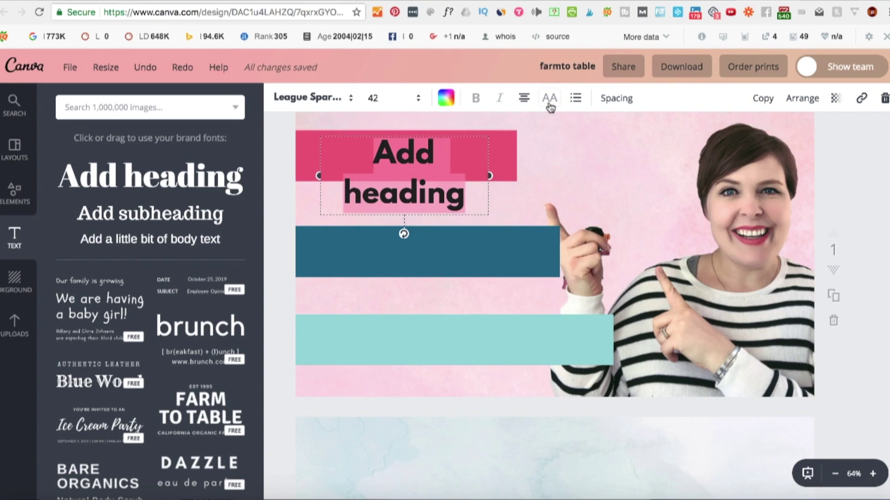
Make the heading all uppercase at font size 36 and centre it on the dark pink bar.
{"action": "left_click", "coordinate": [550, 104]}
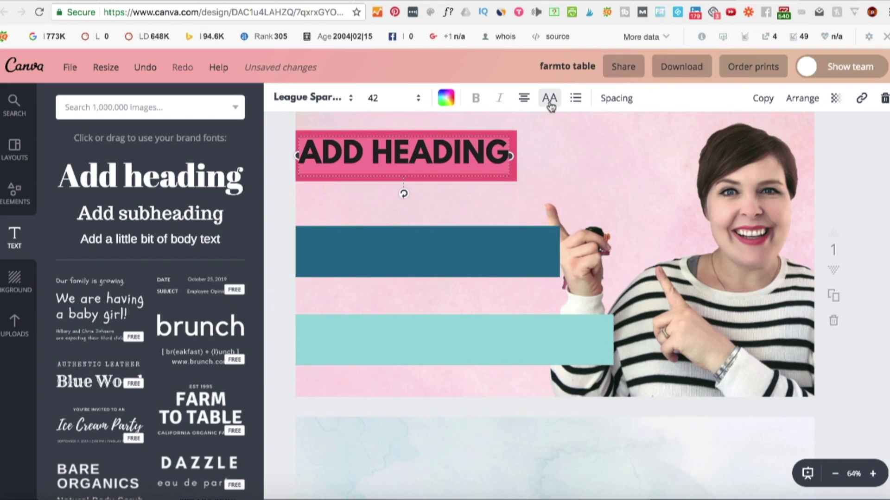
{"action": "left_click", "coordinate": [409, 102]}
{"action": "left_click", "coordinate": [386, 255]}
{"action": "left_click", "coordinate": [284, 201]}
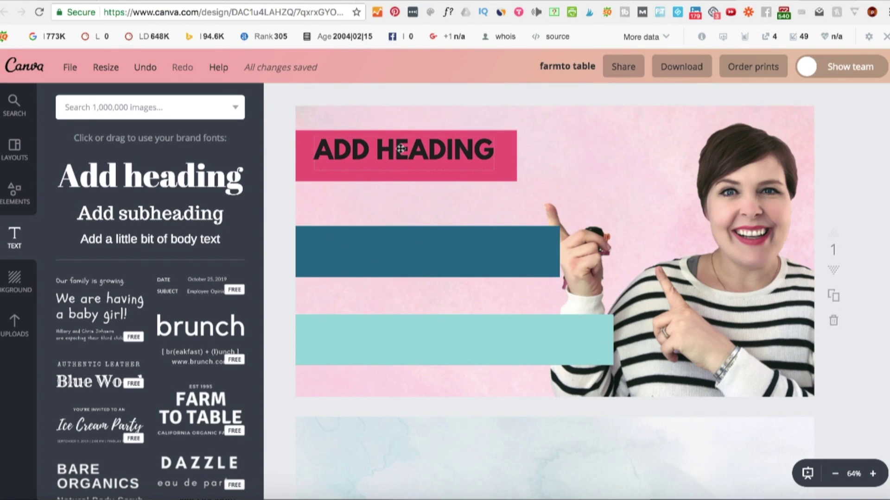
{"action": "left_click_drag", "start_coordinate": [399, 147], "coordinate": [399, 151]}
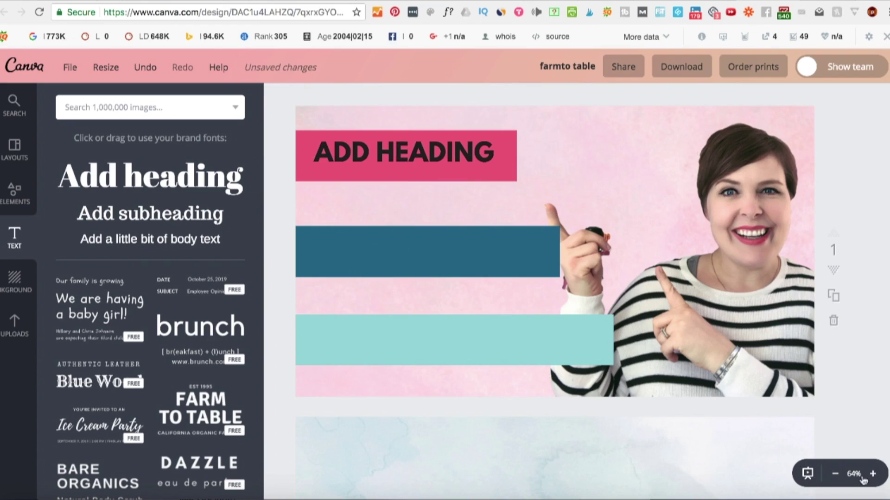
Check the thumbnail's legibility at small sizes, viewing it at 10% and 25% zoom.
{"action": "left_click", "coordinate": [835, 474]}
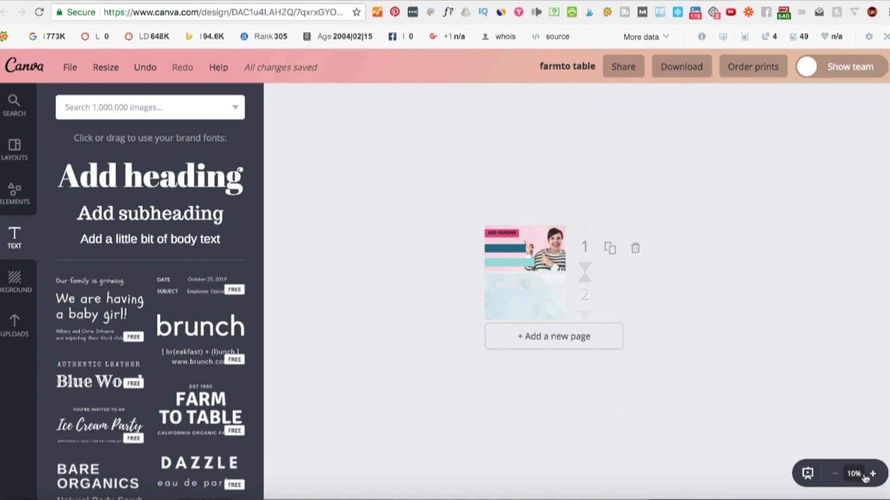
{"action": "left_click", "coordinate": [874, 475]}
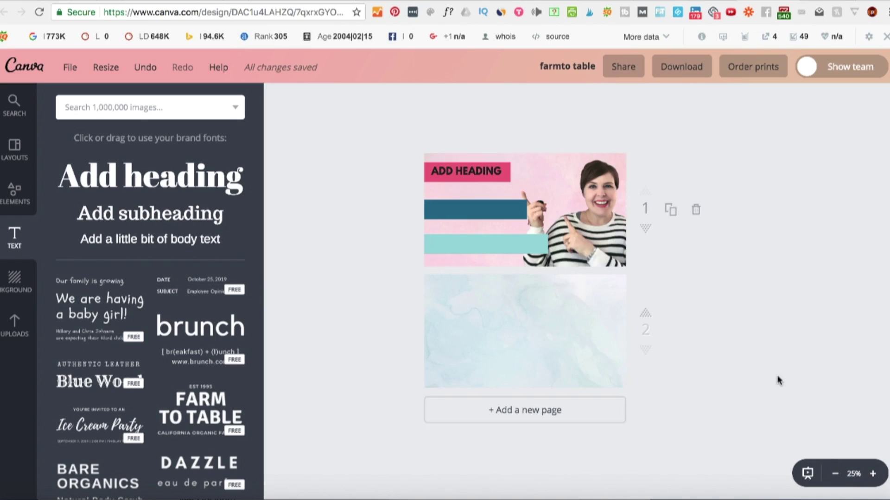
{"action": "left_click", "coordinate": [834, 475]}
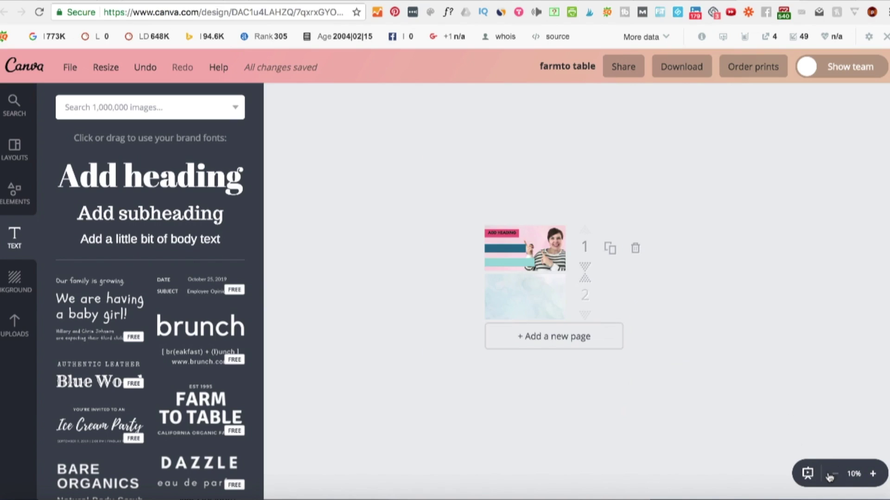
{"action": "left_click", "coordinate": [873, 474]}
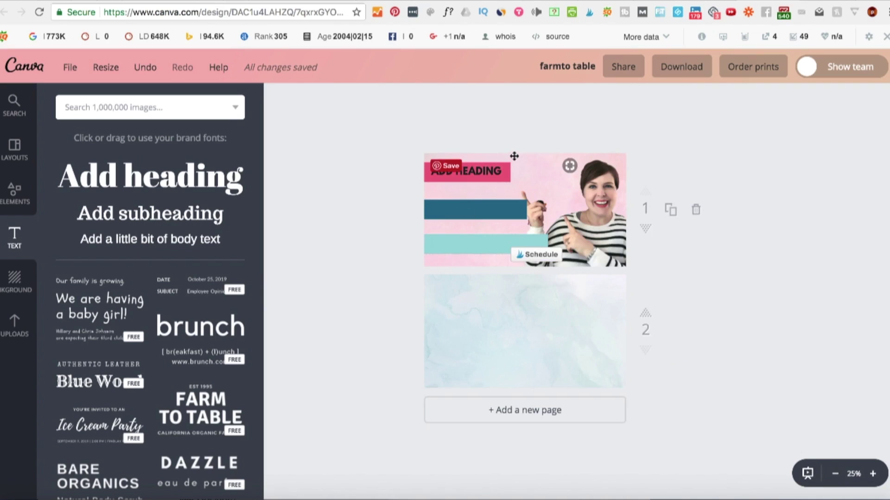
{"action": "left_click", "coordinate": [873, 475]}
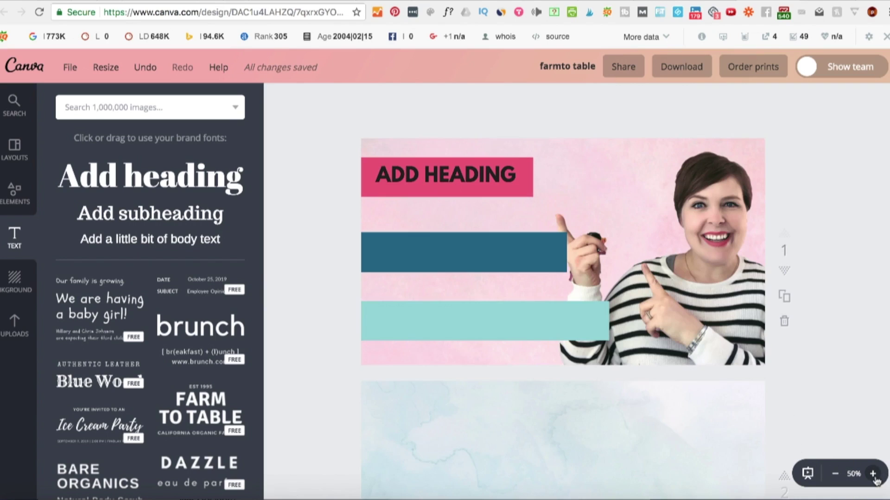
Recolour the heading text on the dark pink bar white.
{"action": "left_click", "coordinate": [445, 175]}
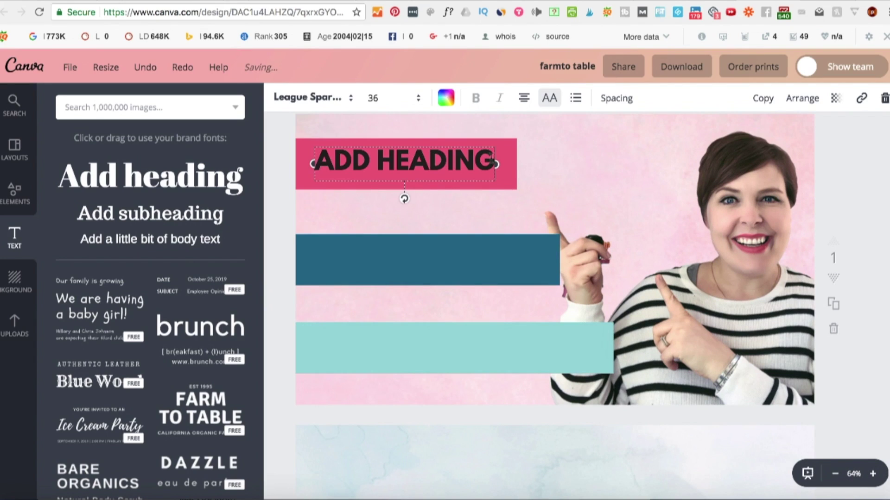
{"action": "left_click_drag", "start_coordinate": [494, 162], "coordinate": [305, 162]}
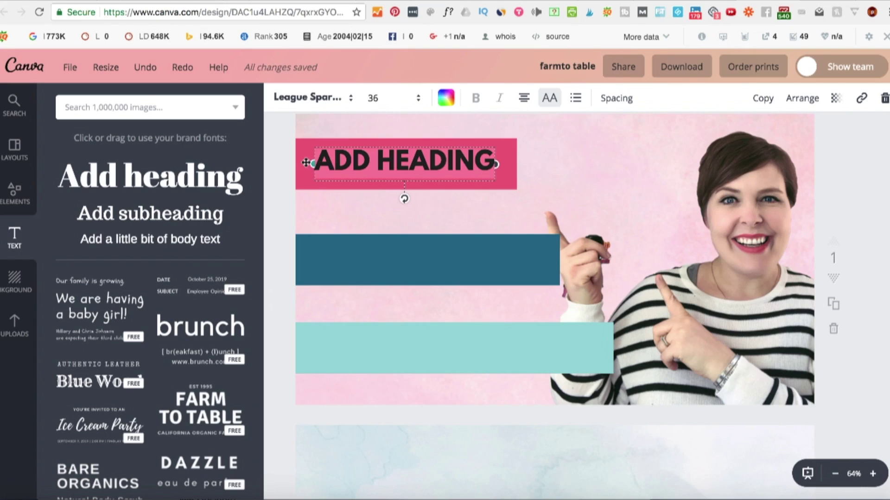
{"action": "left_click", "coordinate": [447, 99]}
{"action": "scroll", "coordinate": [503, 248], "scroll_direction": "down", "scroll_amount": 2}
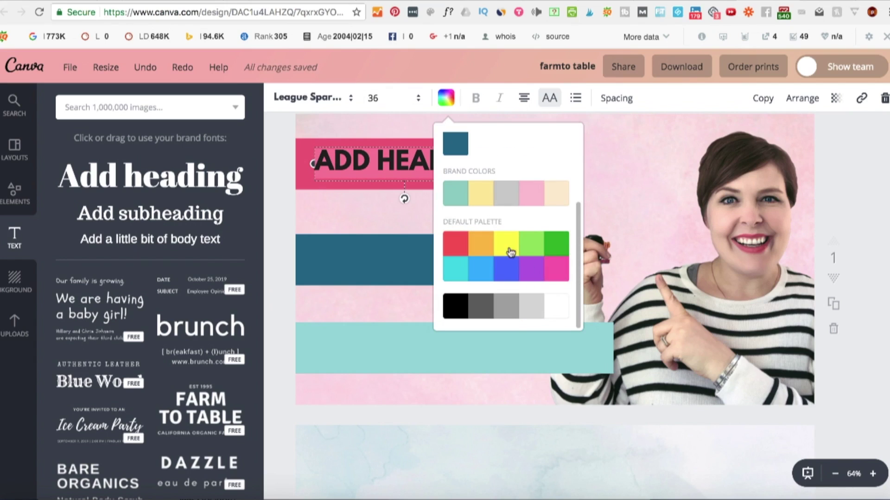
{"action": "left_click", "coordinate": [556, 315]}
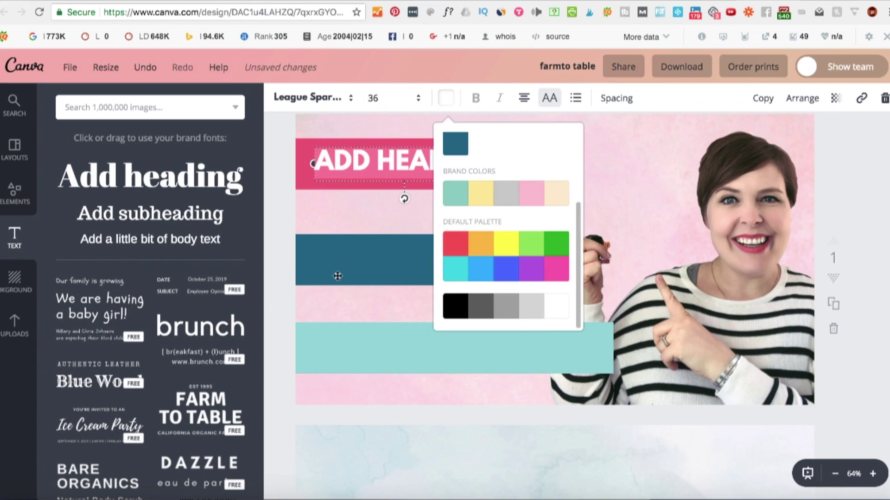
{"action": "left_click", "coordinate": [291, 254]}
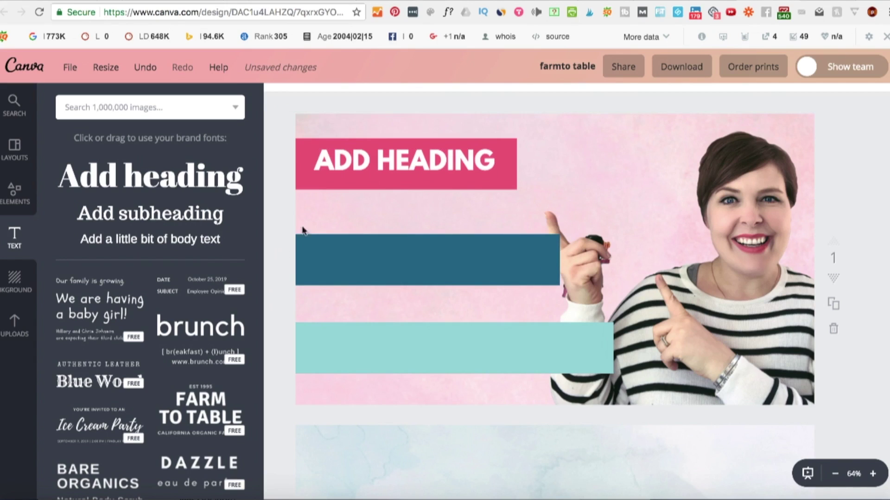
Duplicate the white heading onto the dark blue and turquoise bars, aligned with the heading on the pink bar.
{"action": "left_click", "coordinate": [405, 160]}
{"action": "key", "text": "ctrl+d"}
{"action": "left_click_drag", "start_coordinate": [371, 186], "coordinate": [360, 262]}
{"action": "key", "text": "super+z"}
{"action": "left_click", "coordinate": [763, 99]}
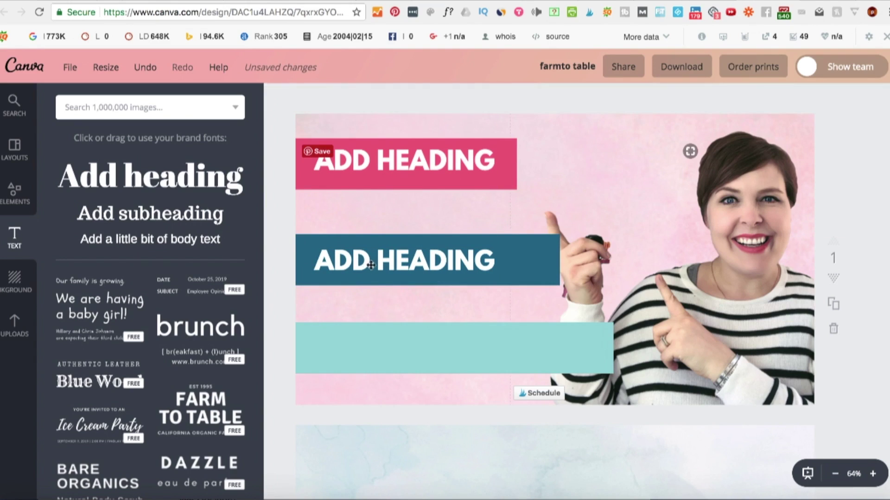
{"action": "left_click_drag", "start_coordinate": [391, 283], "coordinate": [379, 360]}
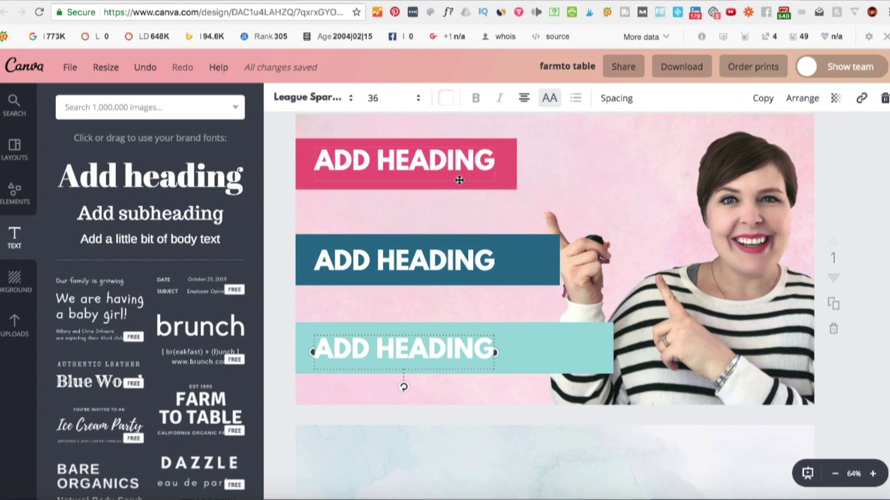
Try the uploaded "THIS IS Me" logo at a small size in page 1's lower-left corner, and remove it.
{"action": "scroll", "coordinate": [459, 180], "scroll_direction": "up", "scroll_amount": 1}
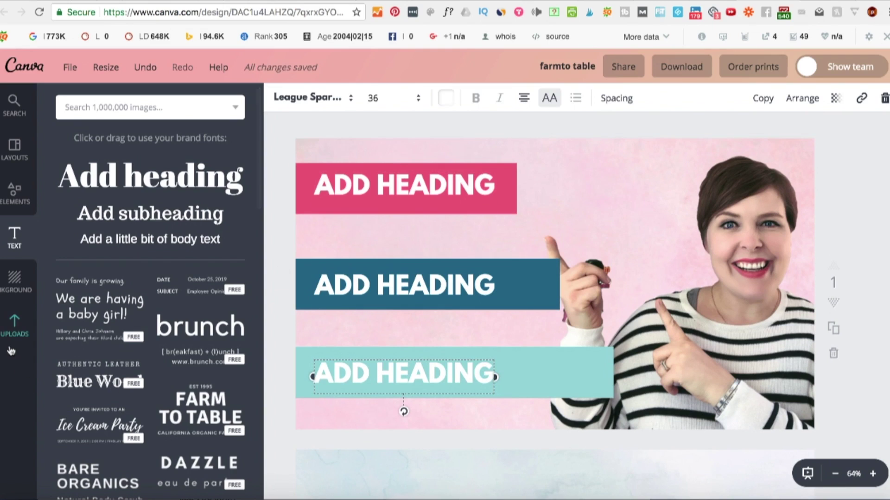
{"action": "left_click", "coordinate": [15, 322]}
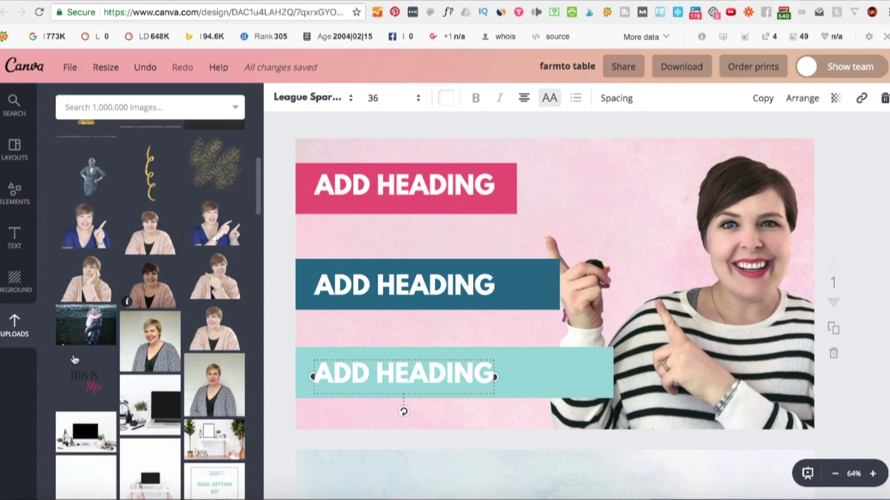
{"action": "left_click_drag", "start_coordinate": [90, 405], "coordinate": [360, 321]}
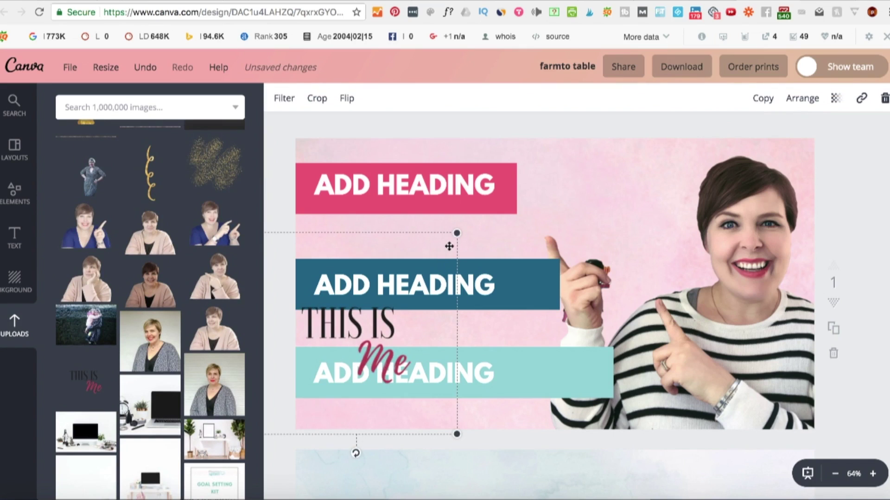
{"action": "left_click_drag", "start_coordinate": [456, 233], "coordinate": [353, 323]}
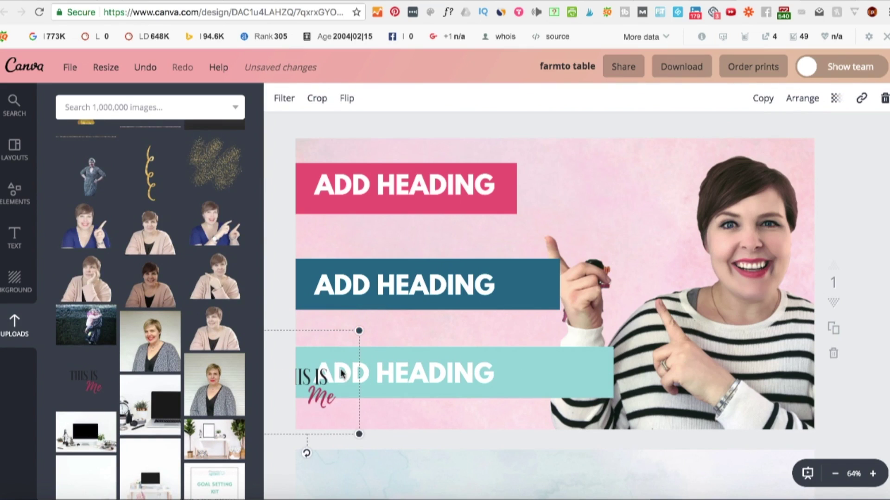
{"action": "left_click_drag", "start_coordinate": [336, 368], "coordinate": [366, 394]}
{"action": "left_click_drag", "start_coordinate": [388, 357], "coordinate": [327, 406]}
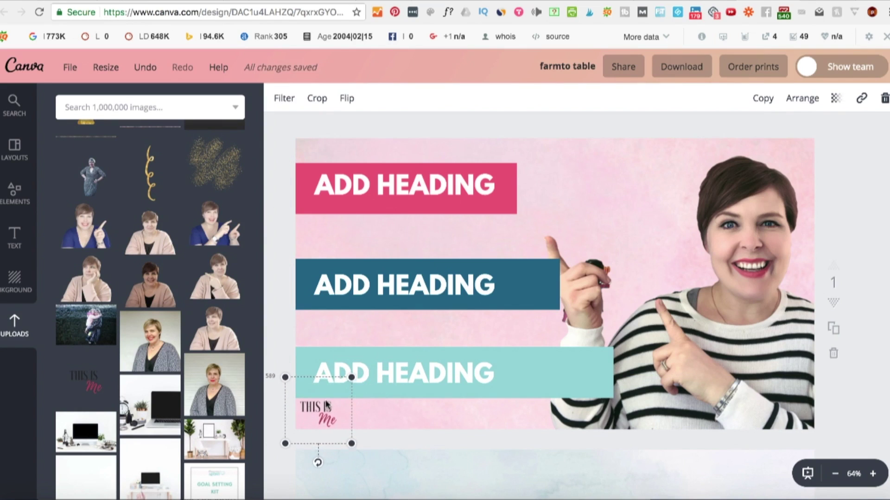
{"action": "left_click", "coordinate": [289, 347]}
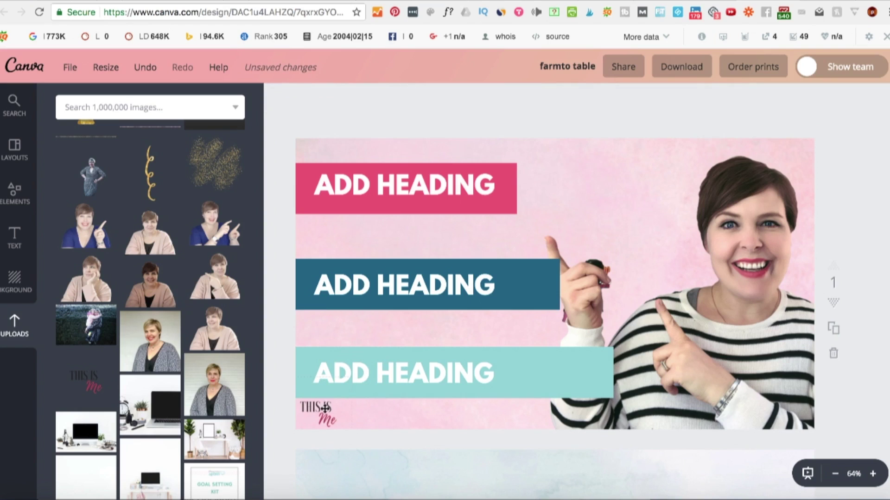
{"action": "left_click_drag", "start_coordinate": [324, 410], "coordinate": [241, 415]}
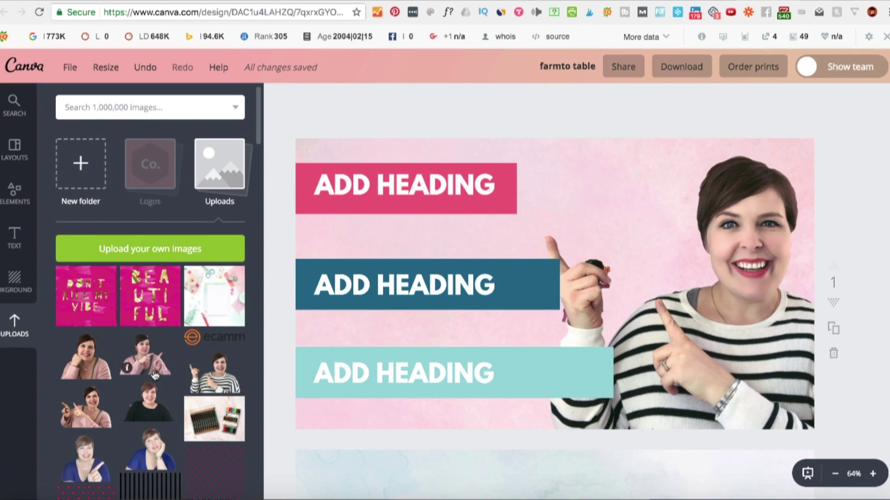
Try the uploaded pointing cut-out photo with the blue top on the left side of page 2, and remove it.
{"action": "scroll", "coordinate": [162, 375], "scroll_direction": "down", "scroll_amount": 2}
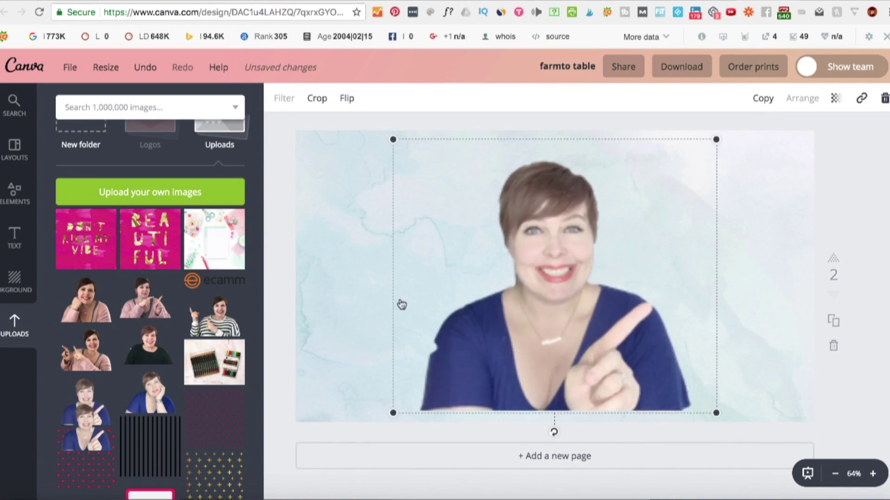
{"action": "left_click_drag", "start_coordinate": [501, 288], "coordinate": [332, 280]}
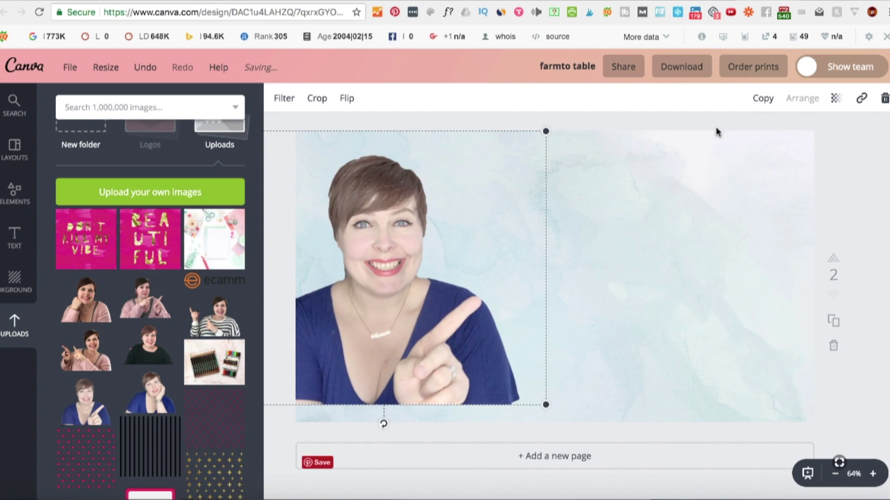
{"action": "scroll", "coordinate": [782, 268], "scroll_direction": "up", "scroll_amount": 4}
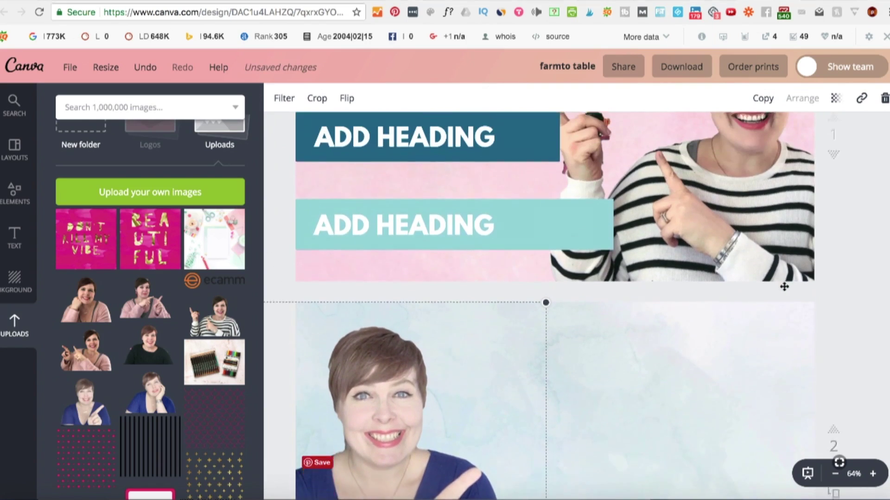
{"action": "scroll", "coordinate": [785, 288], "scroll_direction": "up", "scroll_amount": 2}
{"action": "key", "text": "Escape"}
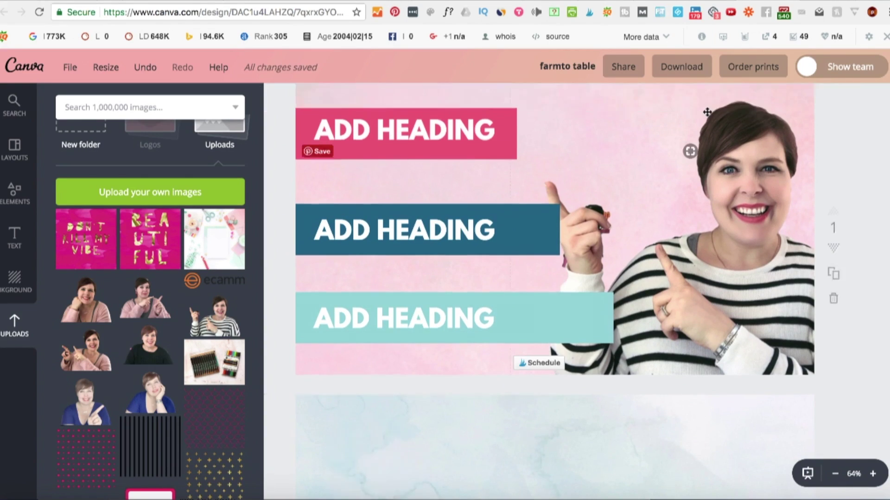
{"action": "scroll", "coordinate": [707, 116], "scroll_direction": "up", "scroll_amount": 1}
{"action": "scroll", "coordinate": [707, 115], "scroll_direction": "down", "scroll_amount": 3}
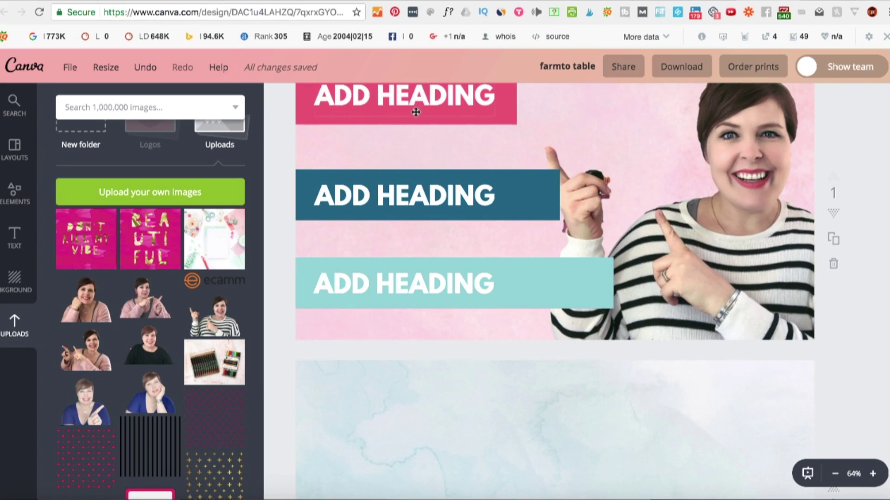
{"action": "scroll", "coordinate": [532, 208], "scroll_direction": "up", "scroll_amount": 2}
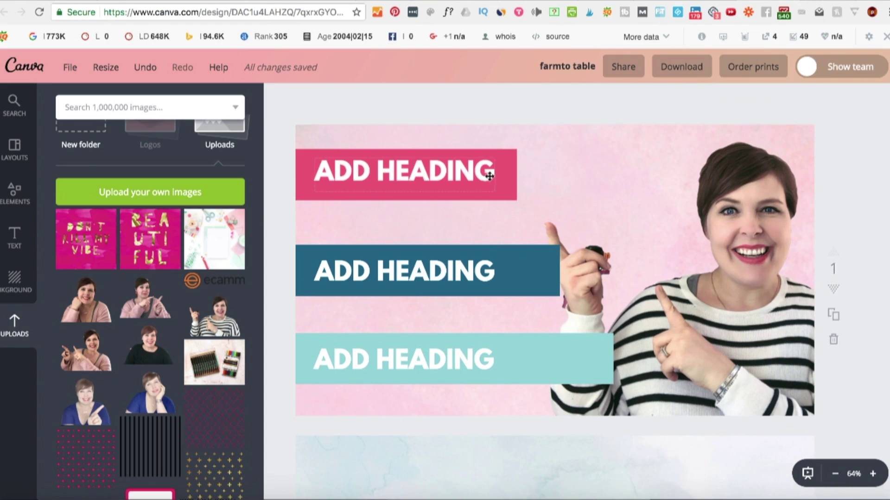
{"action": "scroll", "coordinate": [606, 188], "scroll_direction": "down", "scroll_amount": 3}
{"action": "scroll", "coordinate": [606, 188], "scroll_direction": "up", "scroll_amount": 3}
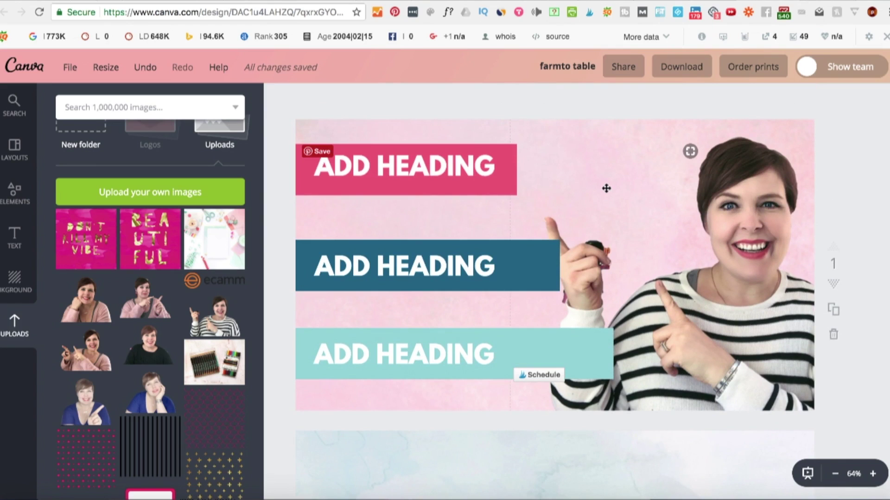
{"action": "scroll", "coordinate": [852, 158], "scroll_direction": "down", "scroll_amount": 1}
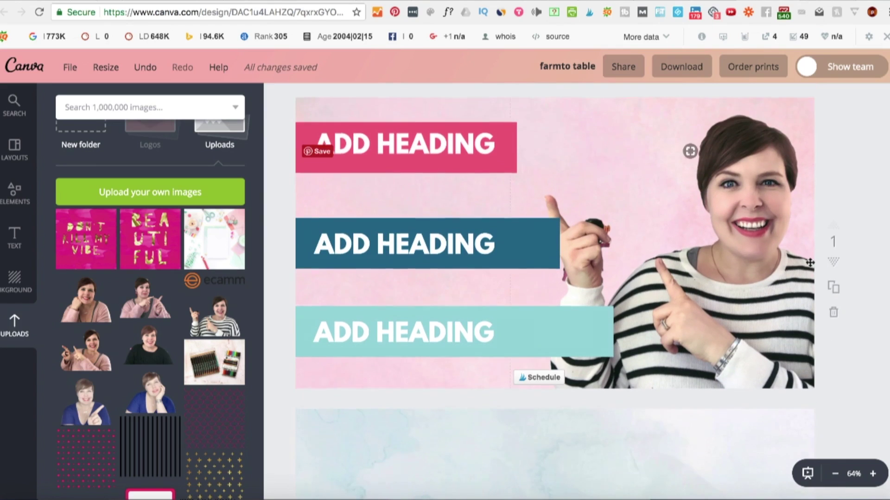
{"action": "scroll", "coordinate": [828, 240], "scroll_direction": "up", "scroll_amount": 2}
Enlarge the cut-out photo on page 1 slightly, keeping its lower edge on the canvas's bottom edge.
{"action": "left_click", "coordinate": [588, 155]}
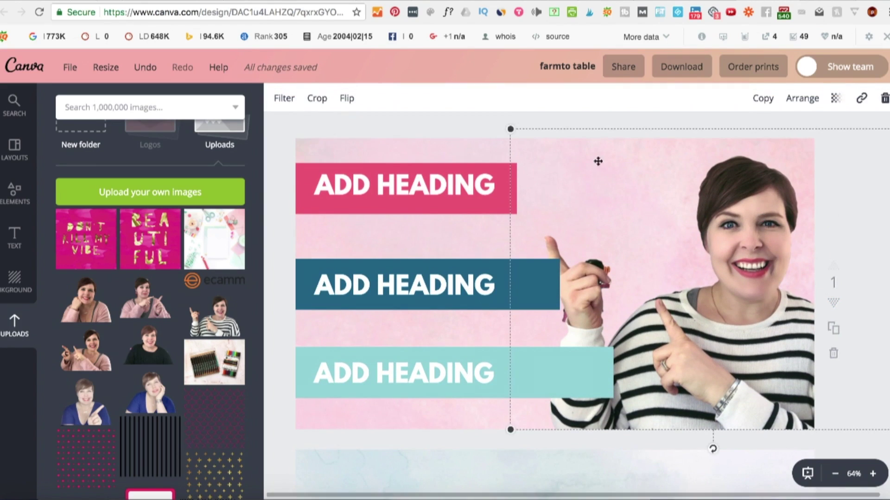
{"action": "left_click_drag", "start_coordinate": [510, 129], "coordinate": [492, 115]}
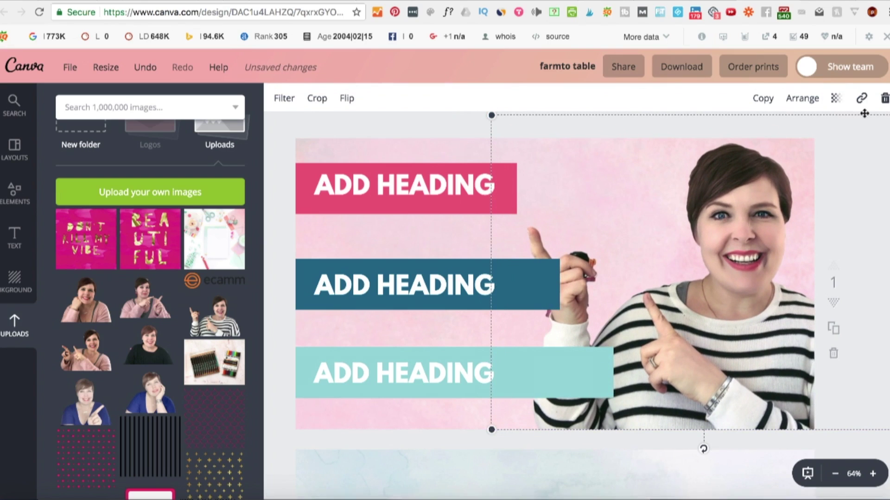
{"action": "left_click", "coordinate": [584, 135]}
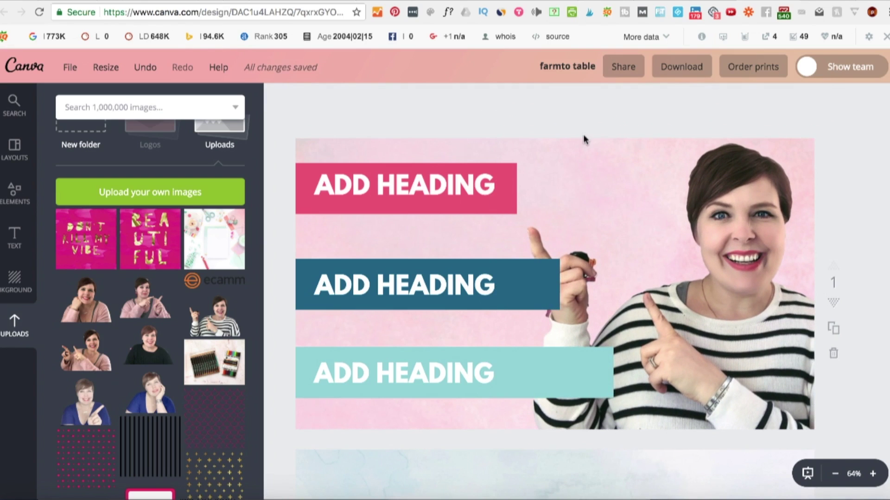